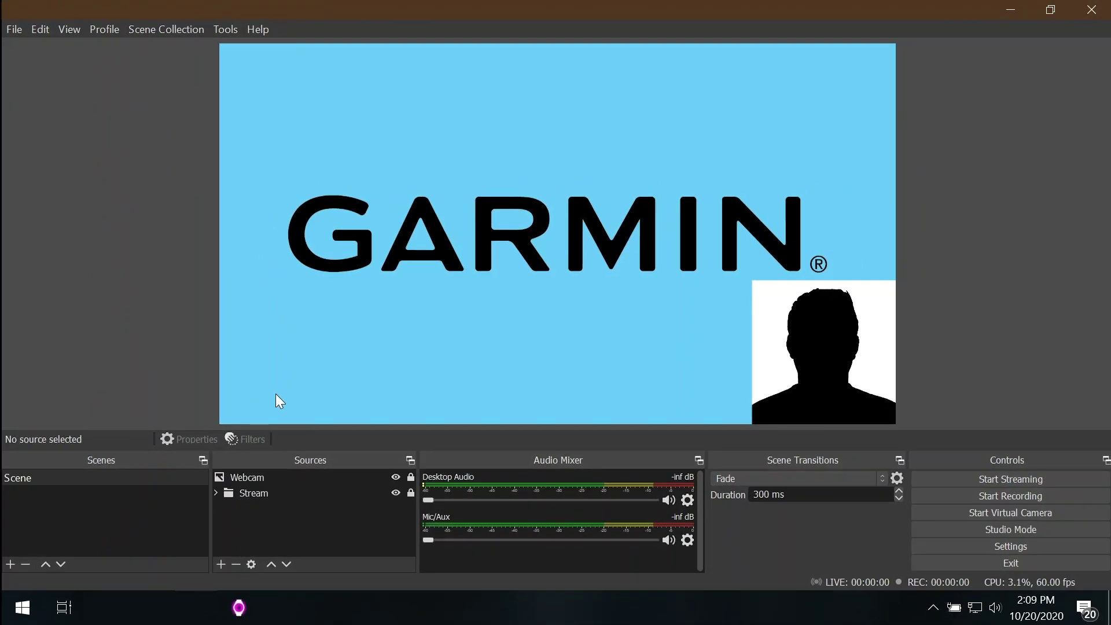
Launch STR3AMUP!, accept its EULA and connect the Instinct Esports watch.
left_click(238, 607)
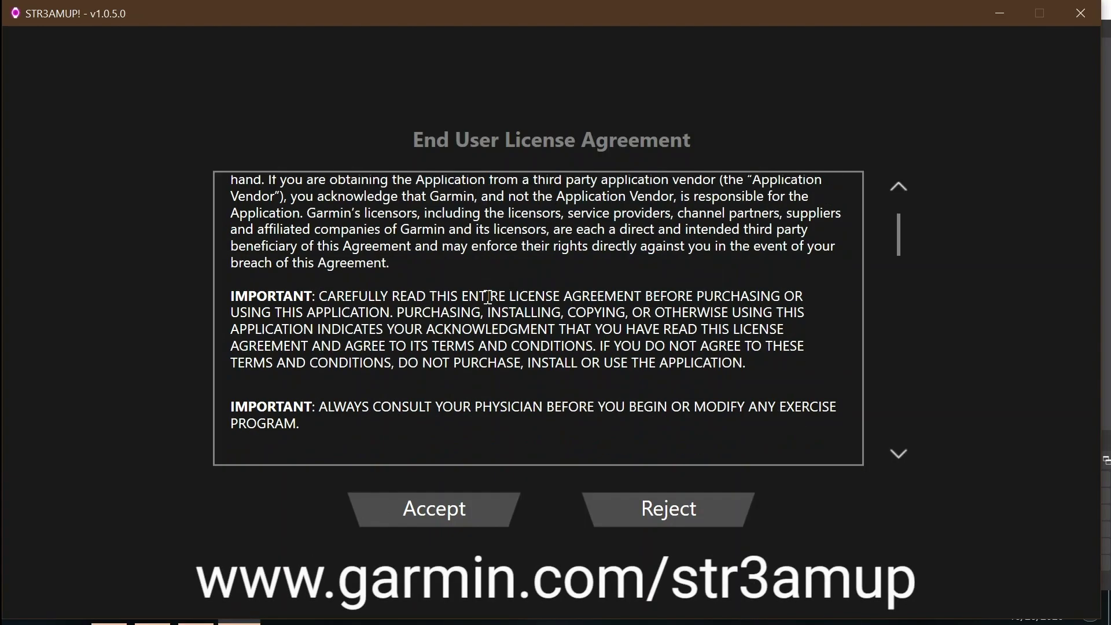
scroll(488, 297, "down", 15)
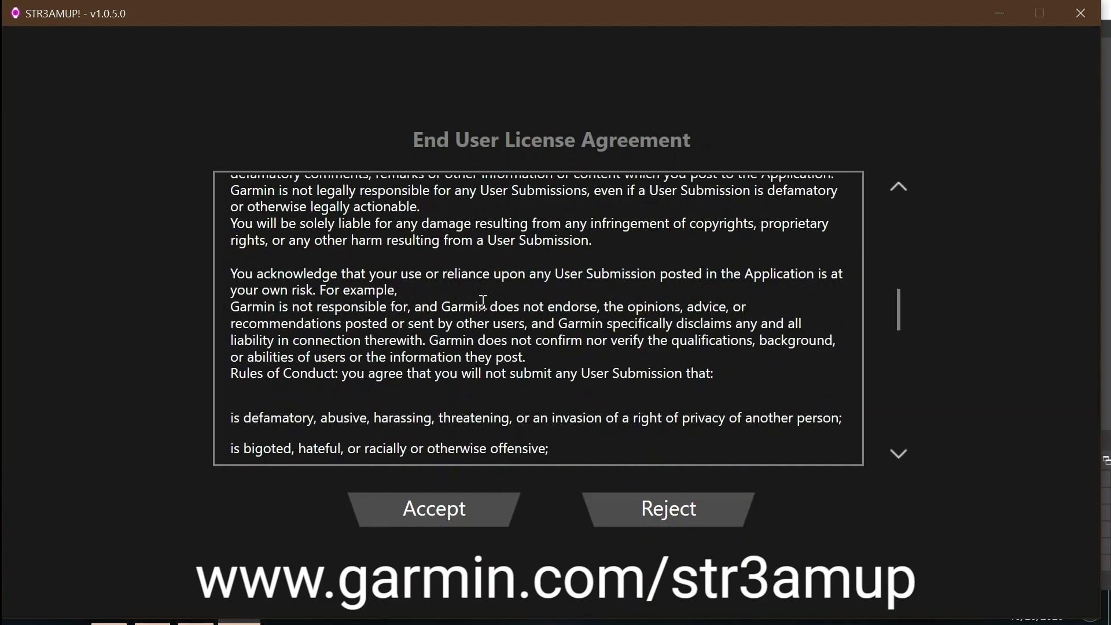
scroll(483, 302, "down", 20)
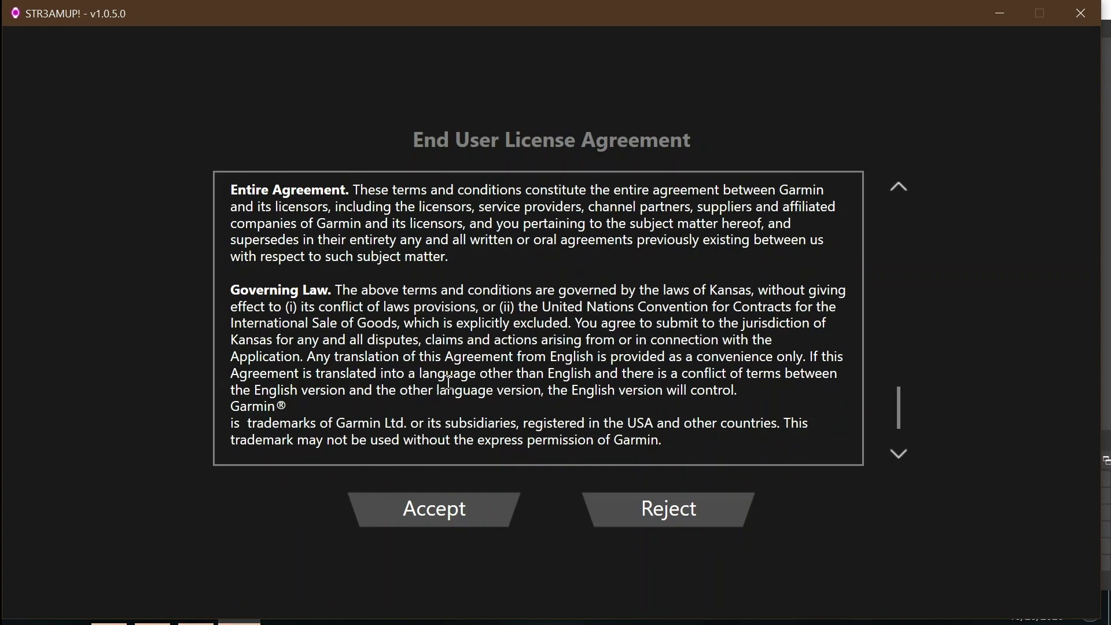
left_click(443, 512)
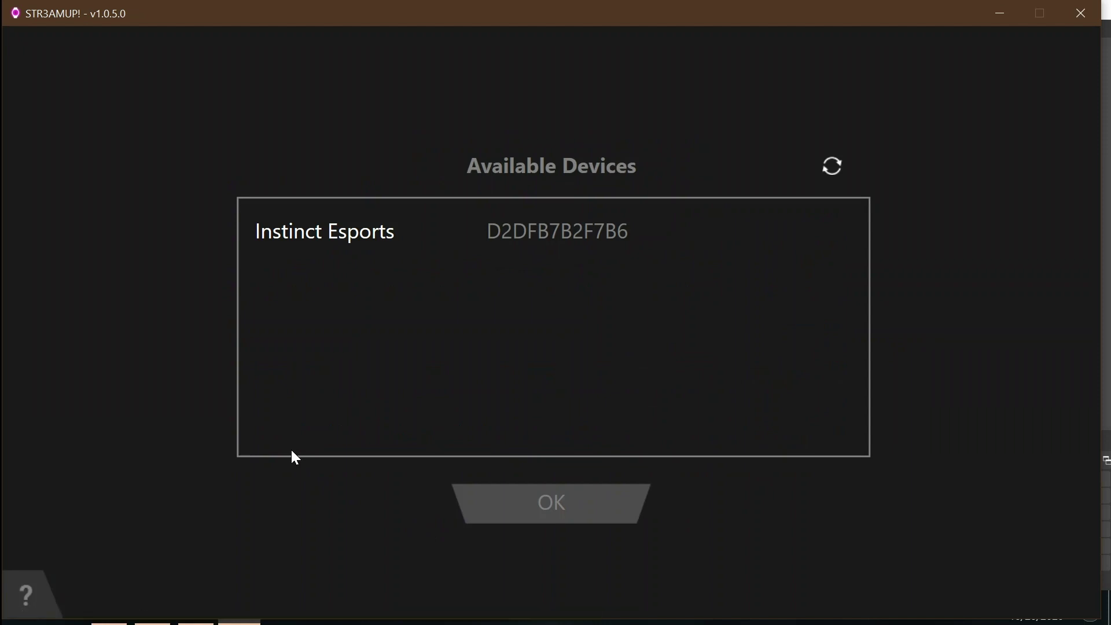
left_click(355, 235)
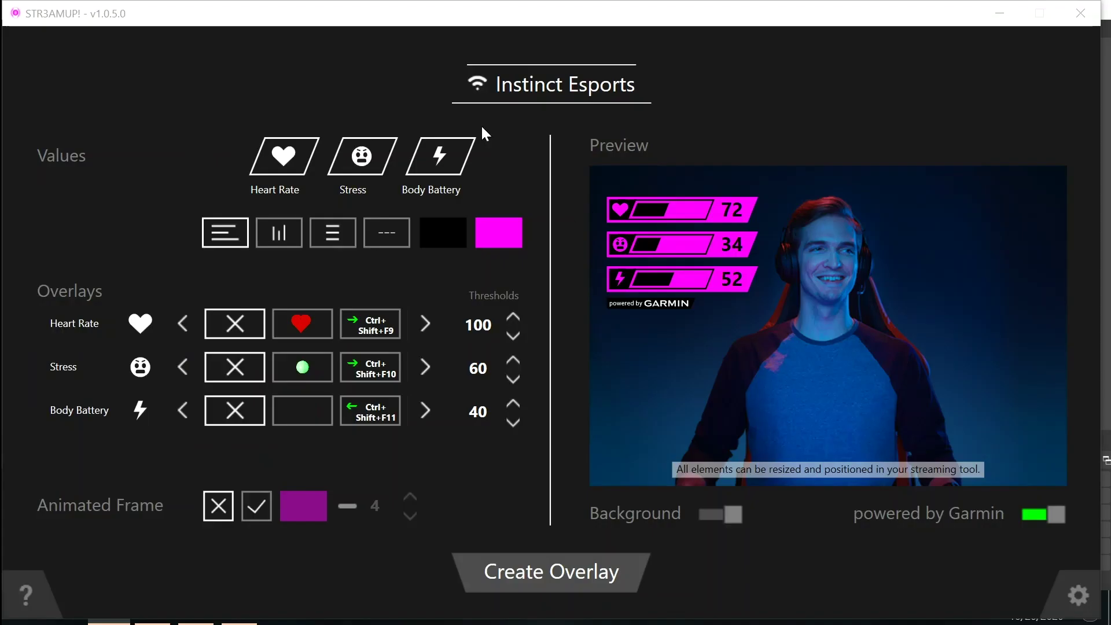
Toggle Heart Rate and Stress off and back on, then switch Body Battery off.
left_click(276, 163)
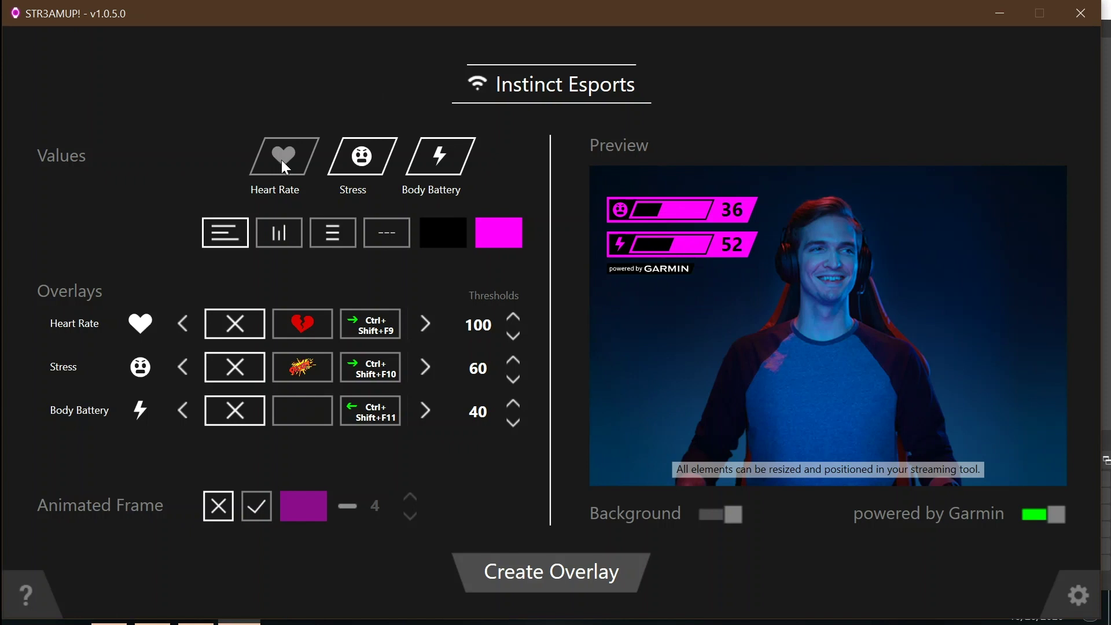
left_click(281, 160)
left_click(371, 157)
left_click(371, 157)
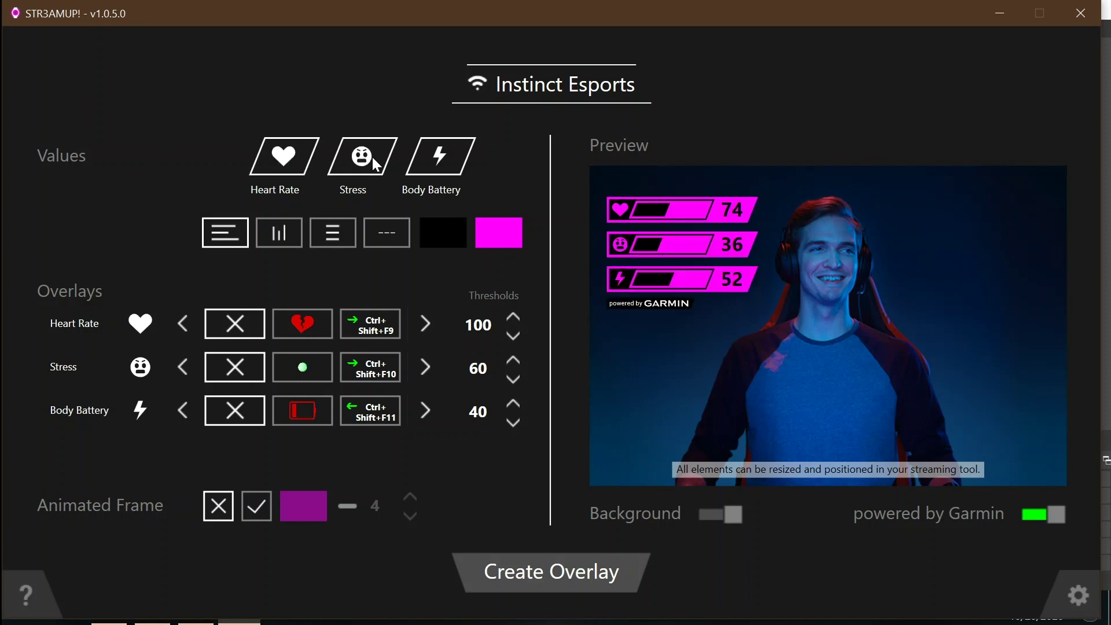
left_click(435, 162)
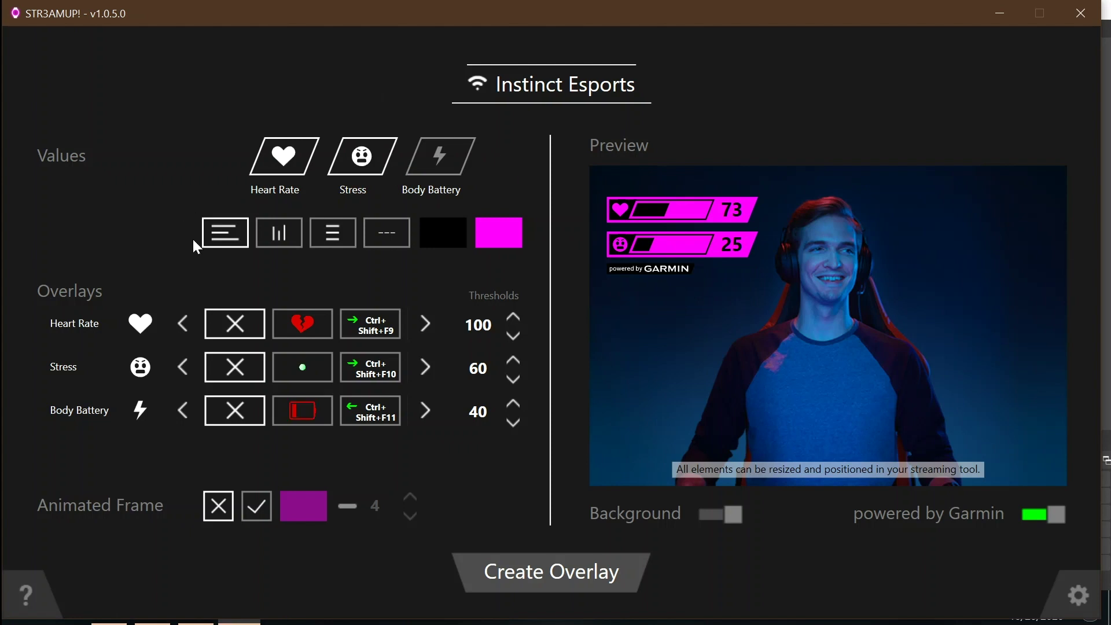
Use horizontal badges at the bottom centre with grey value text.
left_click(272, 234)
left_click(319, 231)
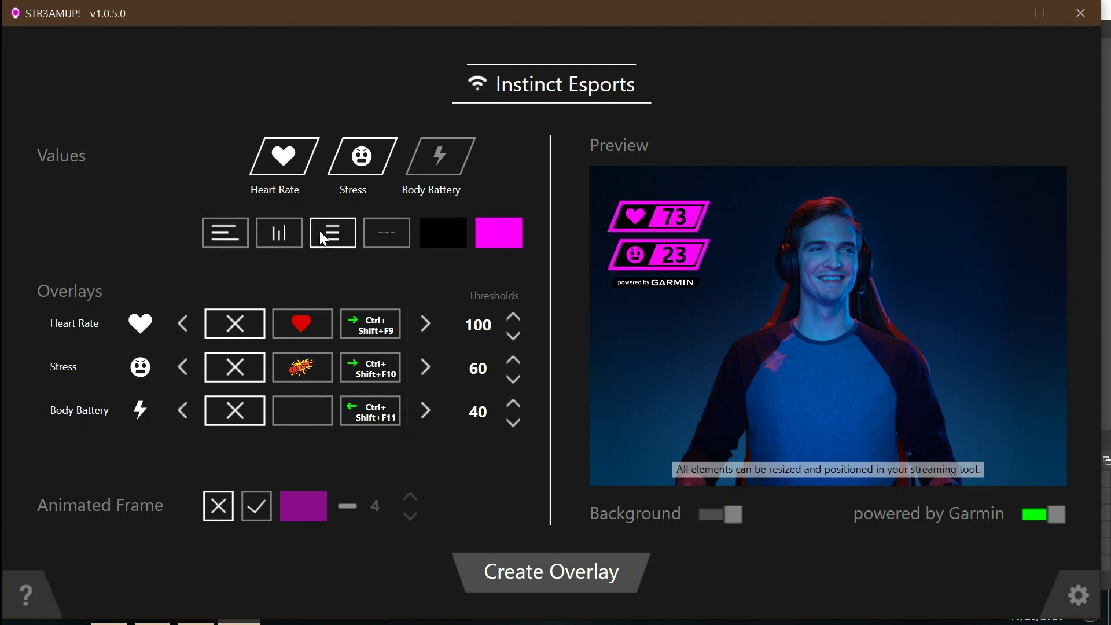
left_click(380, 228)
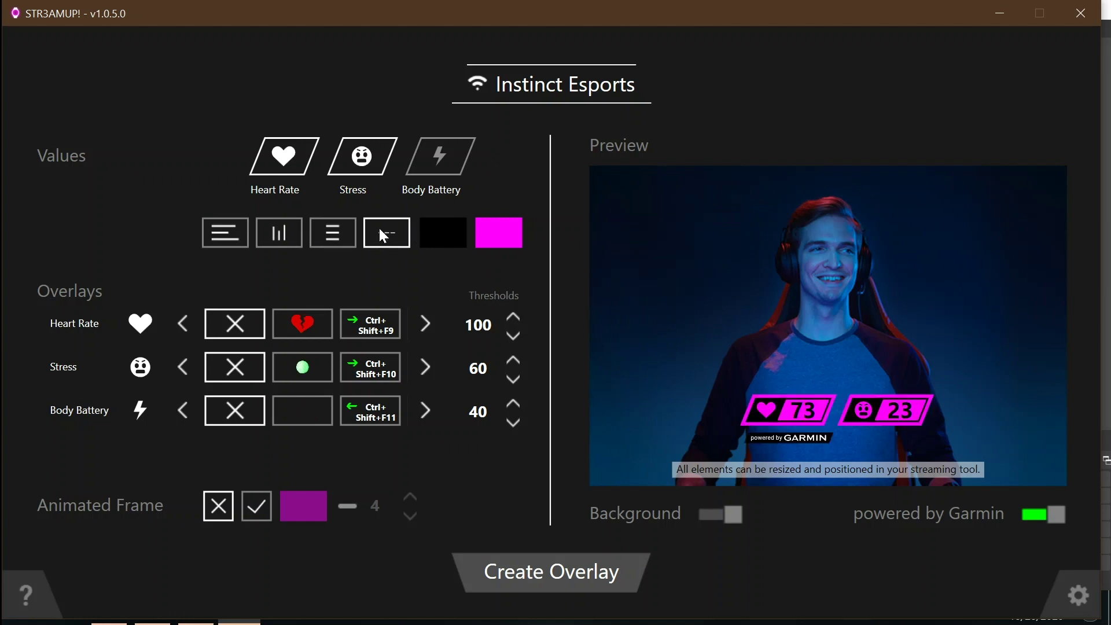
left_click(428, 228)
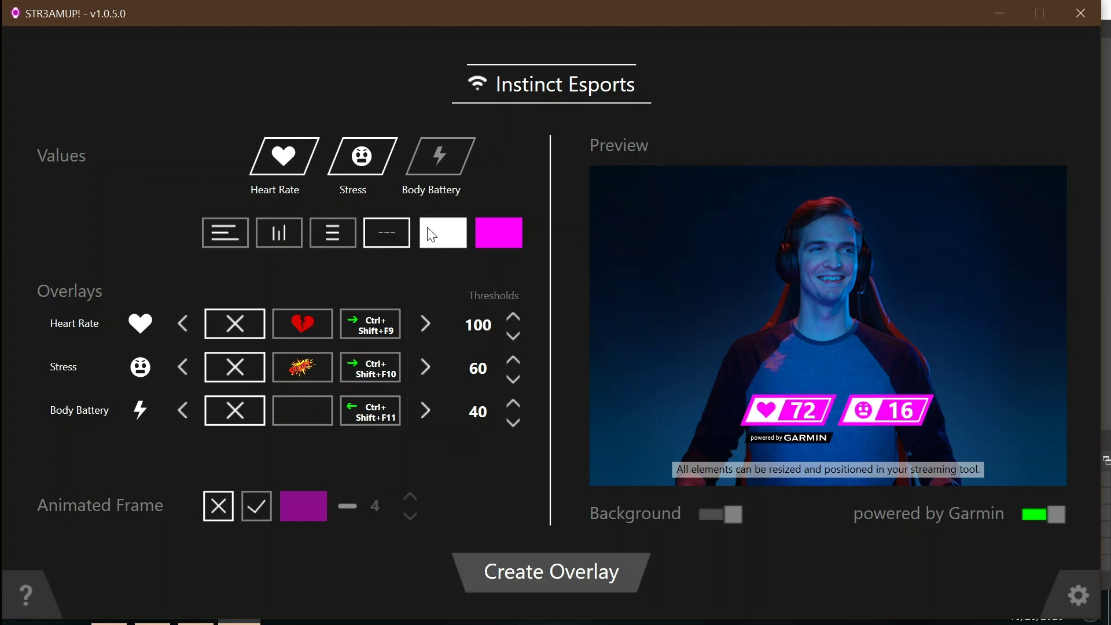
left_click(433, 230)
left_click(435, 231)
left_click(439, 234)
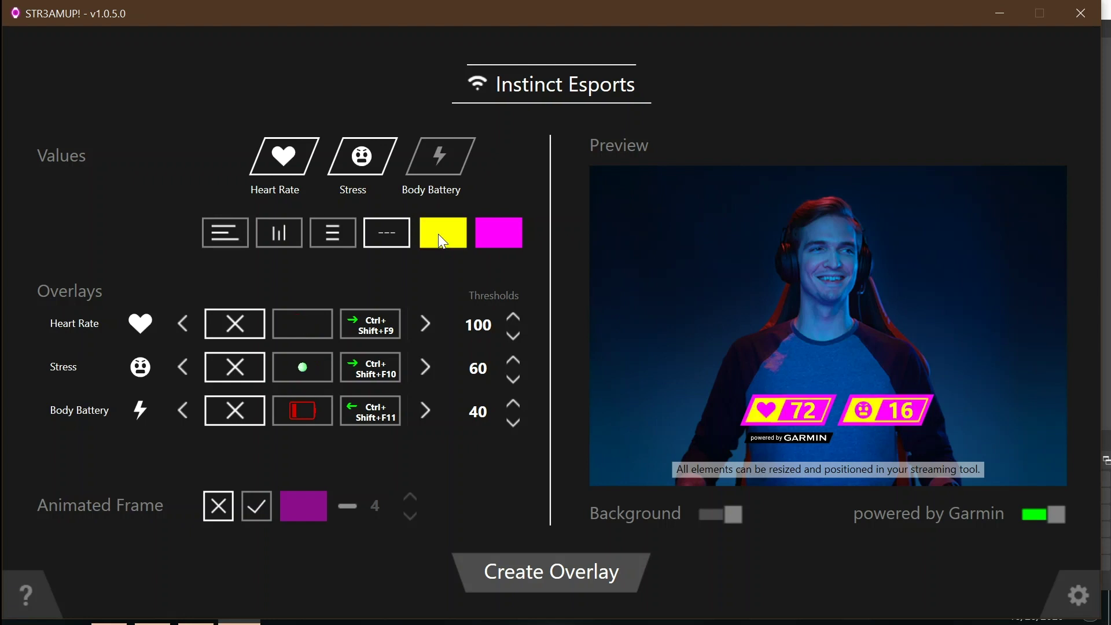
left_click(439, 233)
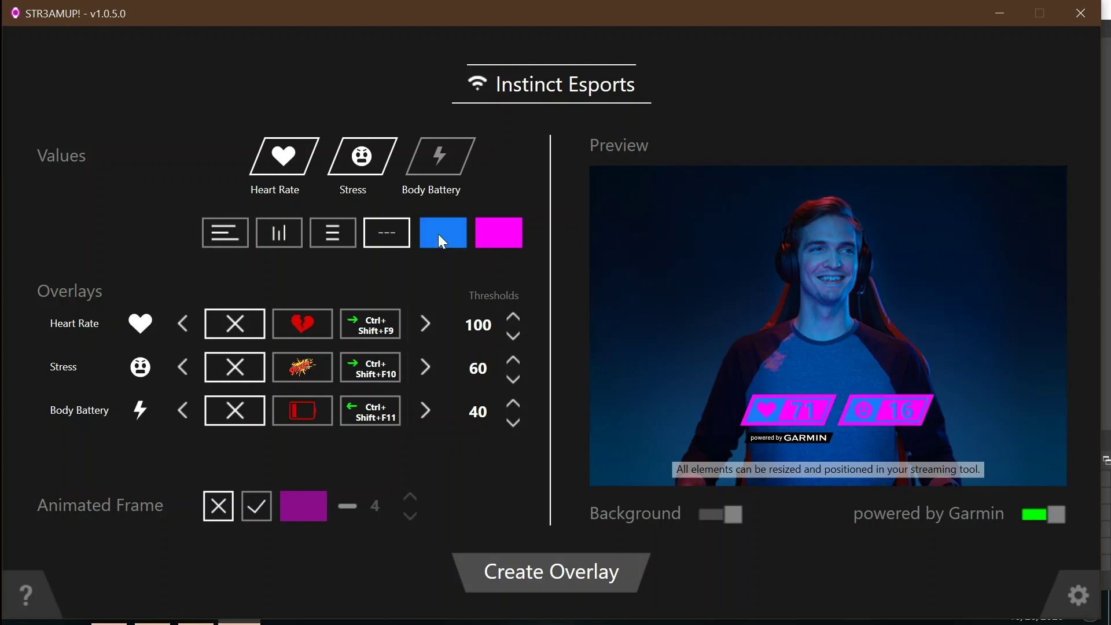
left_click(438, 233)
left_click(440, 233)
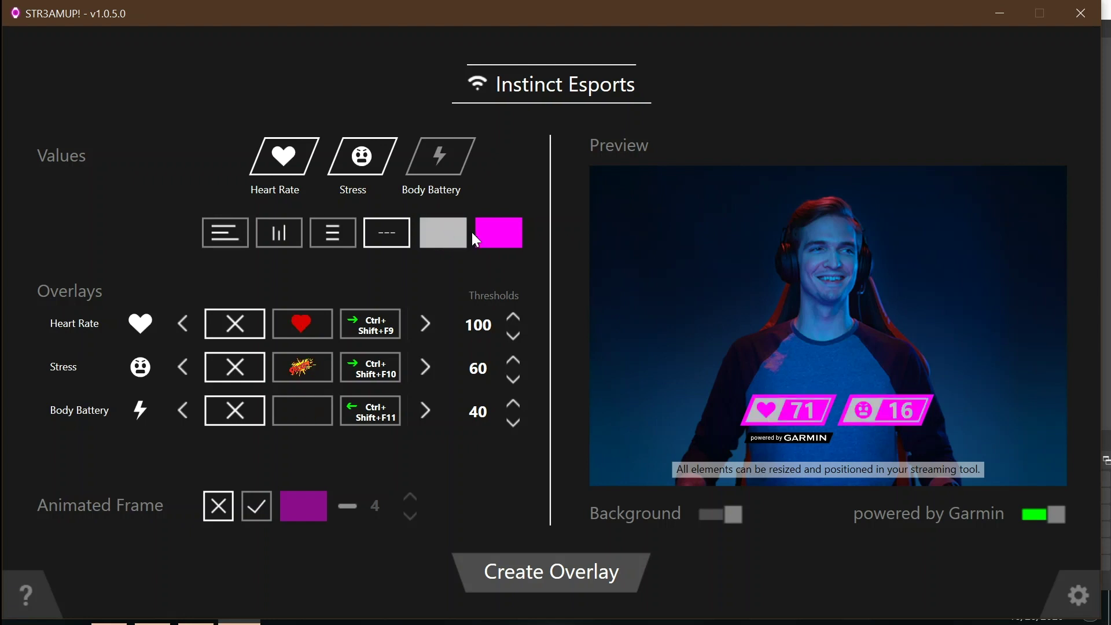
Make the badges blue and toggle the preview background on and back off.
left_click(494, 231)
left_click(494, 232)
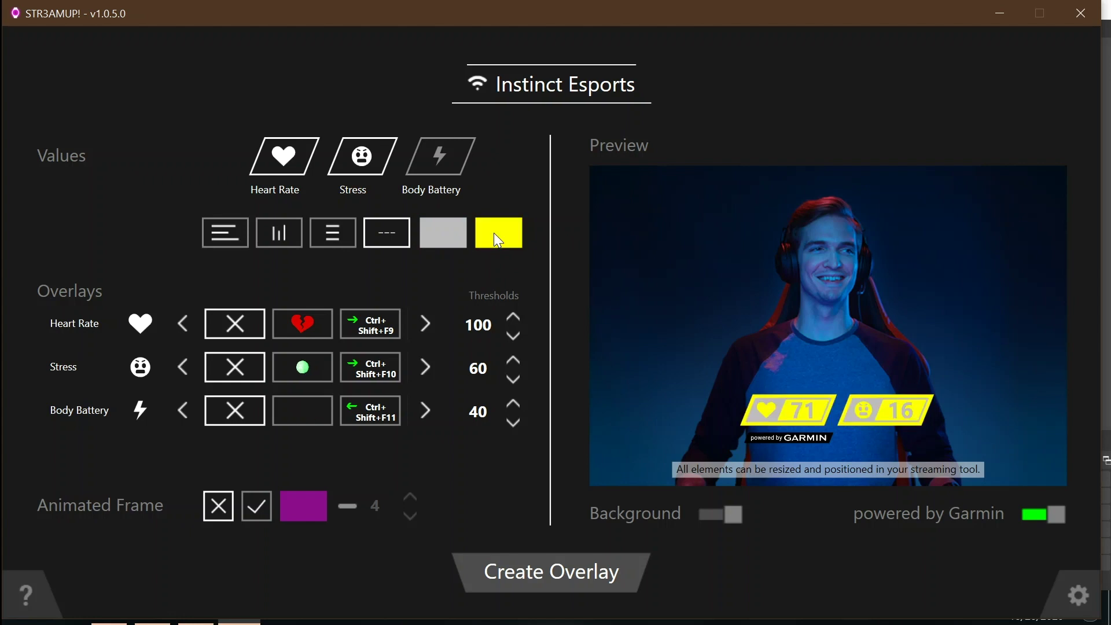
left_click(494, 233)
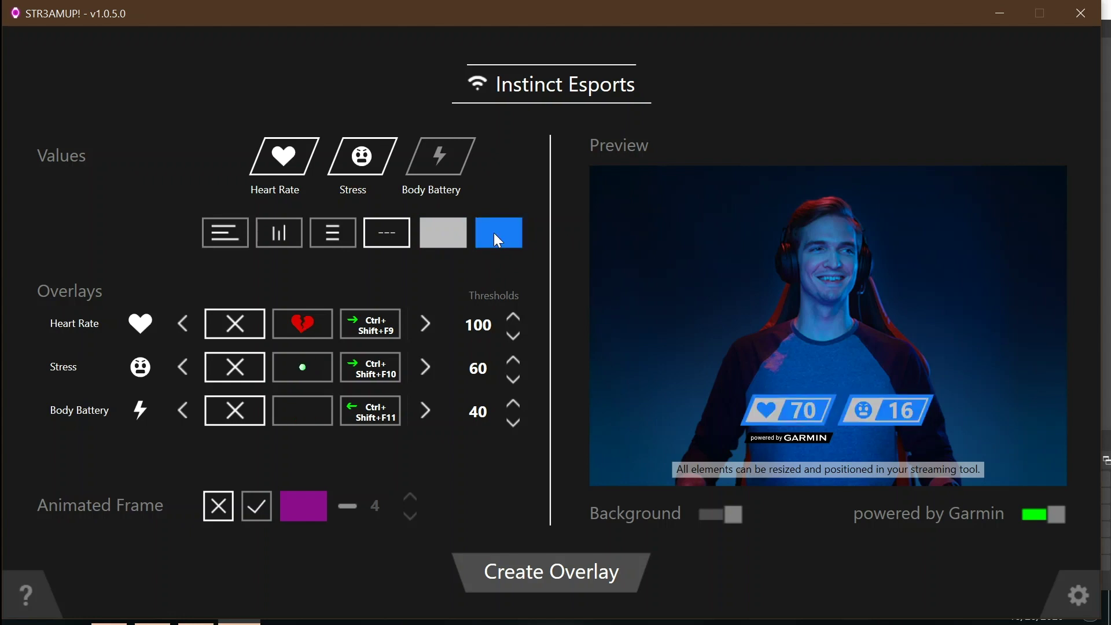
left_click(738, 517)
left_click(707, 517)
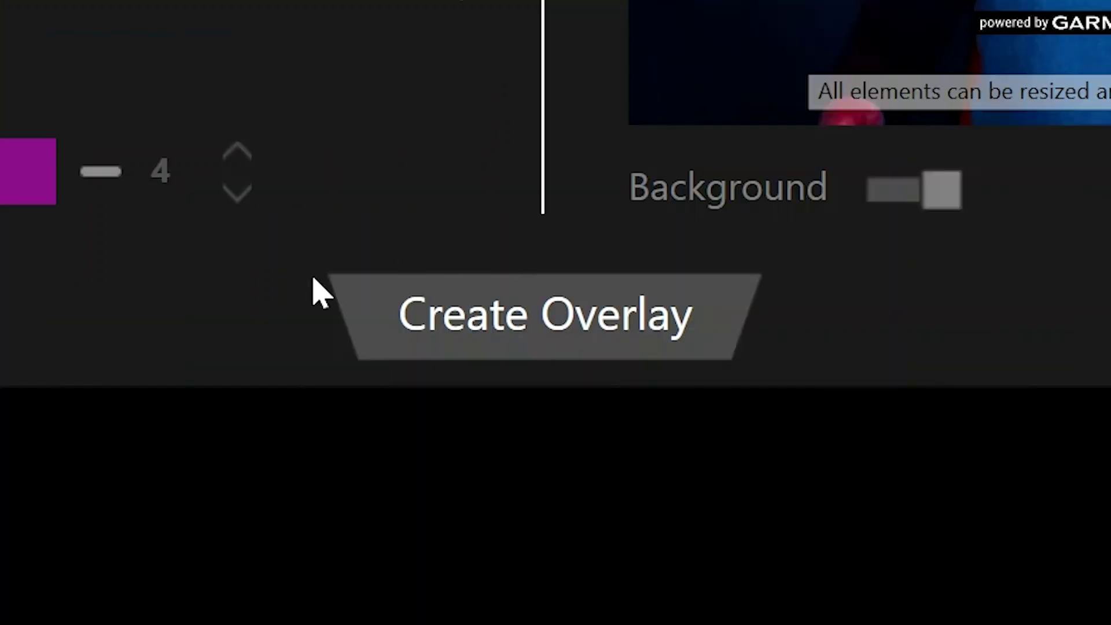
Create the overlay, opening the Values window (heart rate 71, stress 18) and Controls window.
left_click(501, 578)
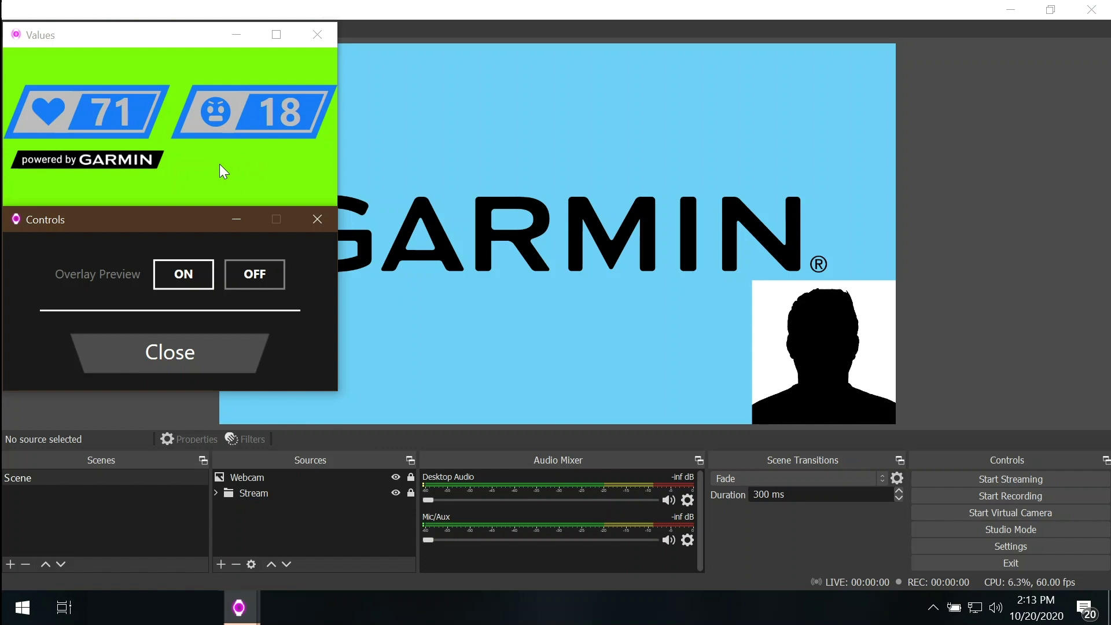
Add a new window capture source named 'Values'.
left_click(221, 563)
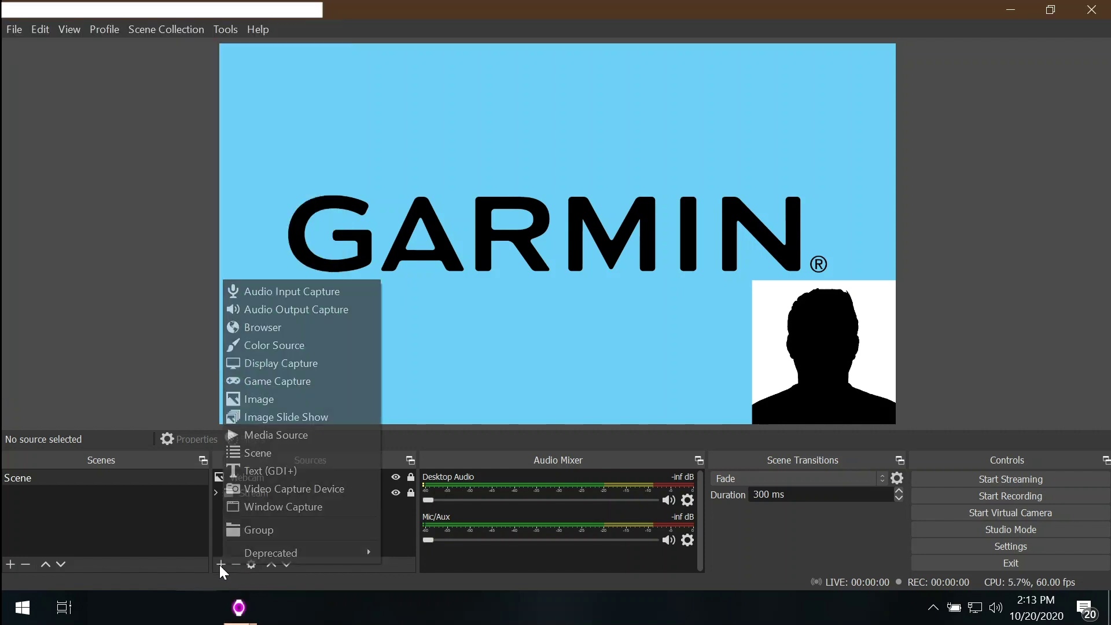
left_click(271, 508)
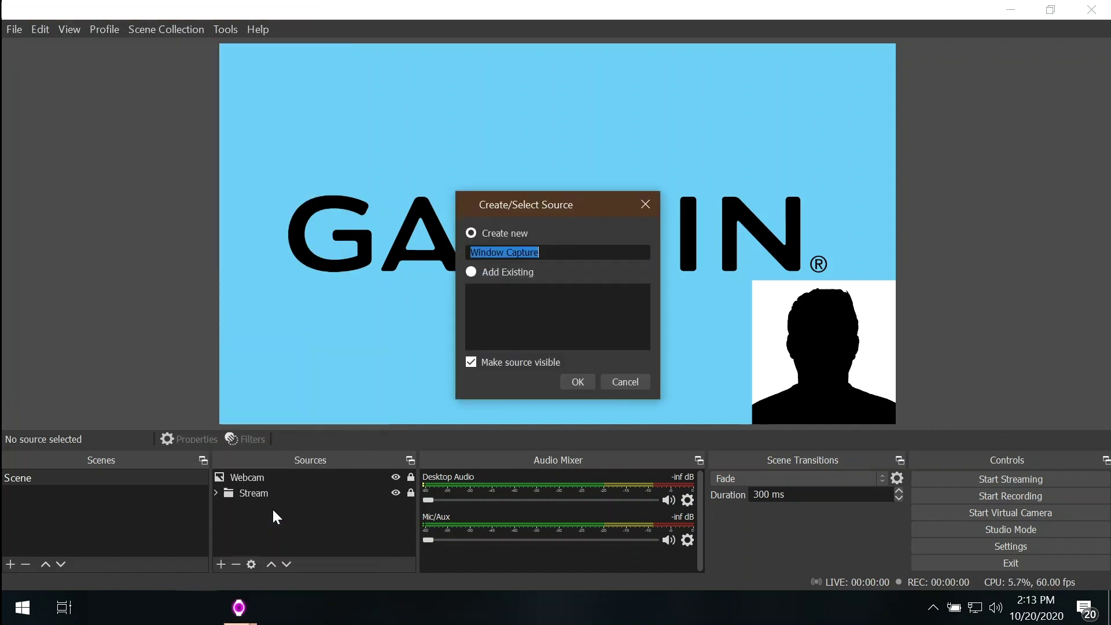
type("Values")
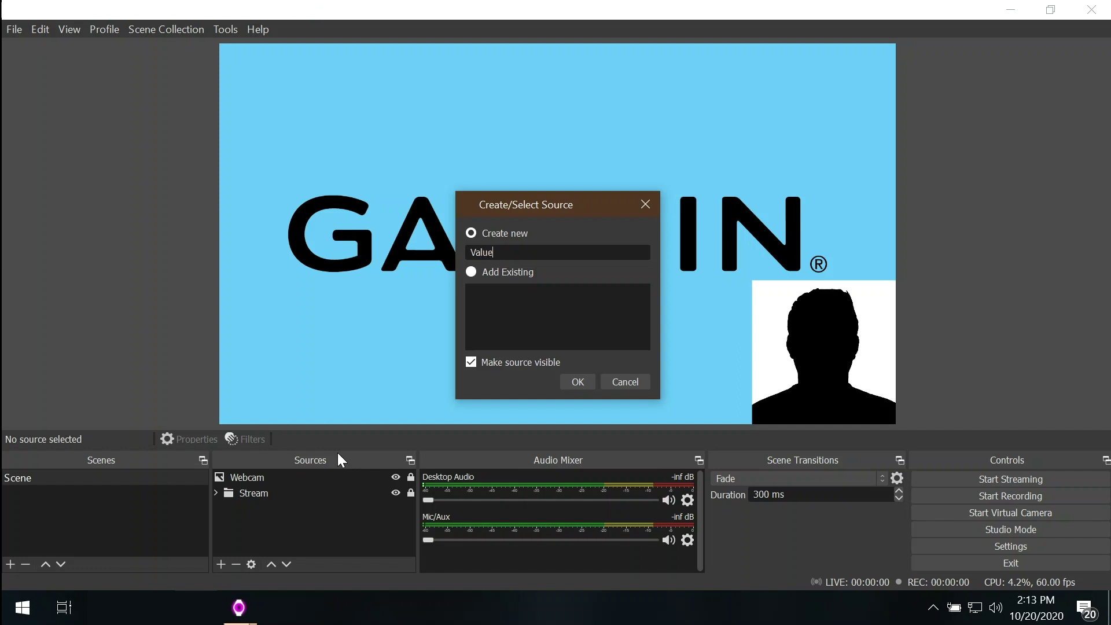
left_click(576, 380)
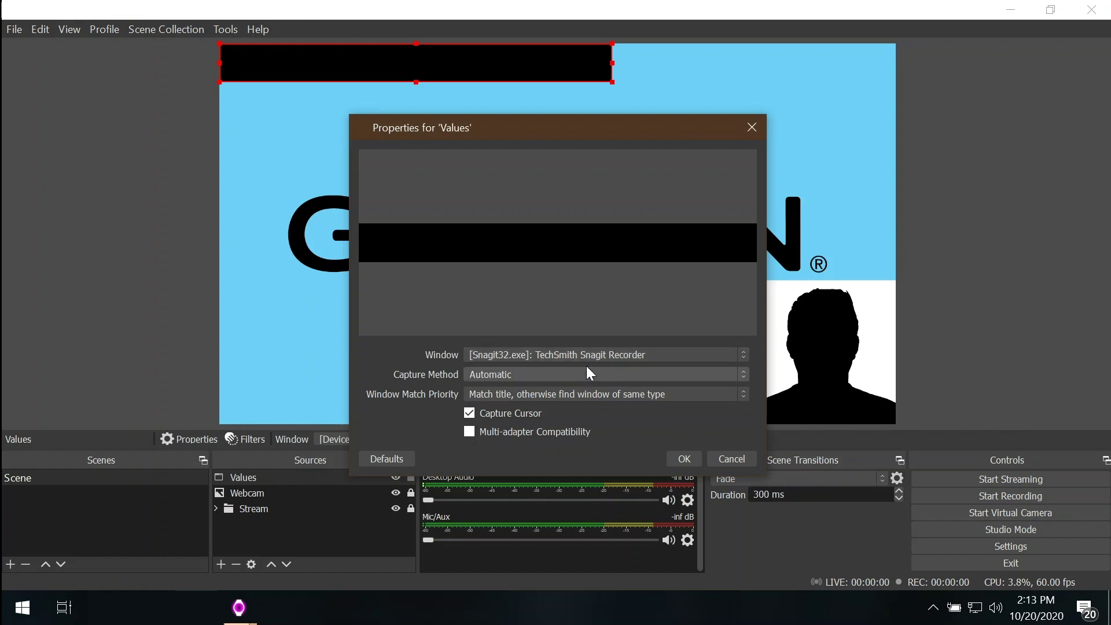
Capture [STR3AMUP.exe]: Values with 'Window title must match' priority.
left_click(583, 357)
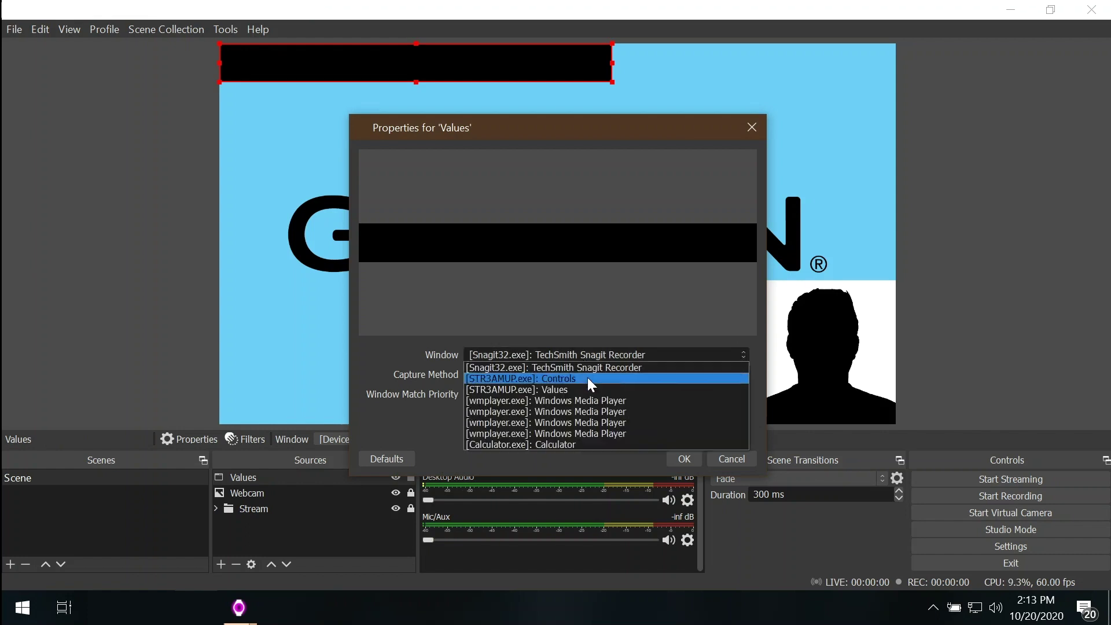
left_click(591, 388)
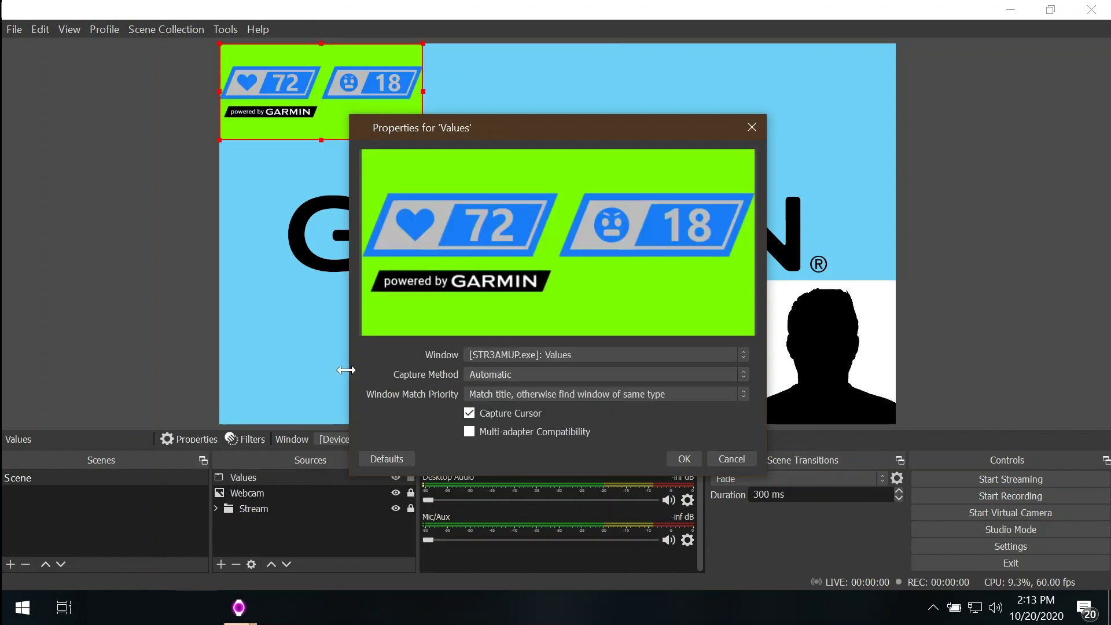
left_click(499, 394)
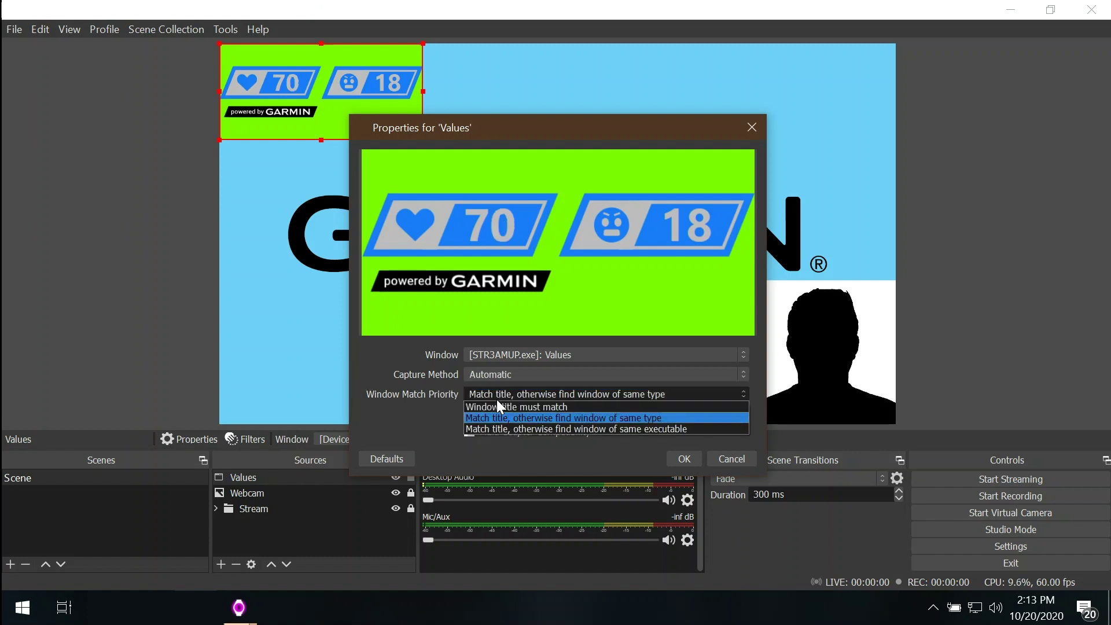
left_click(499, 404)
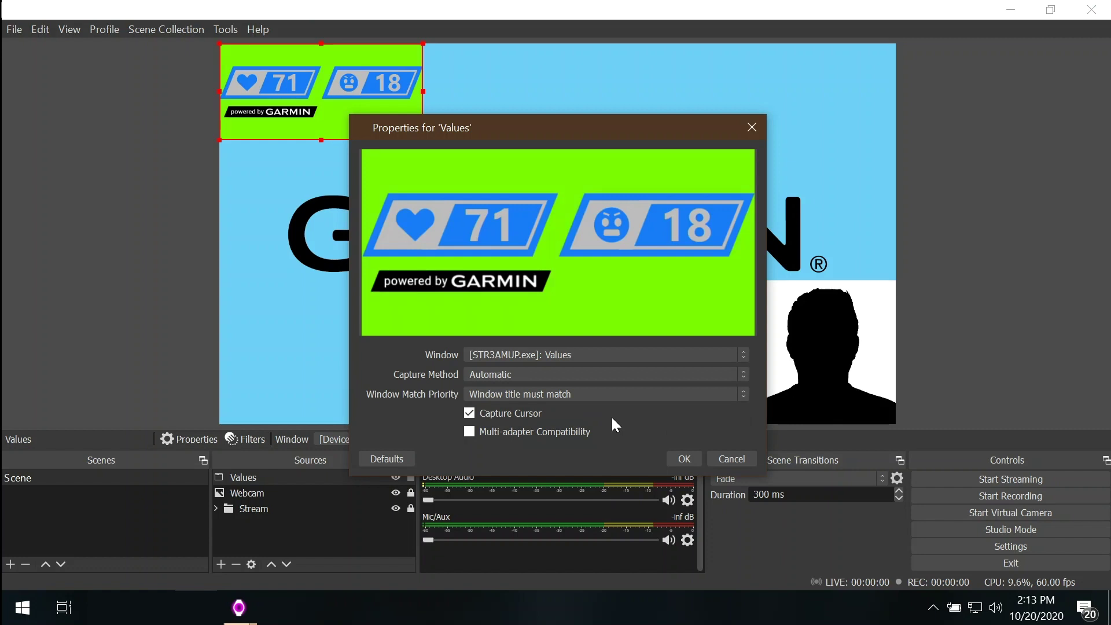
left_click(678, 459)
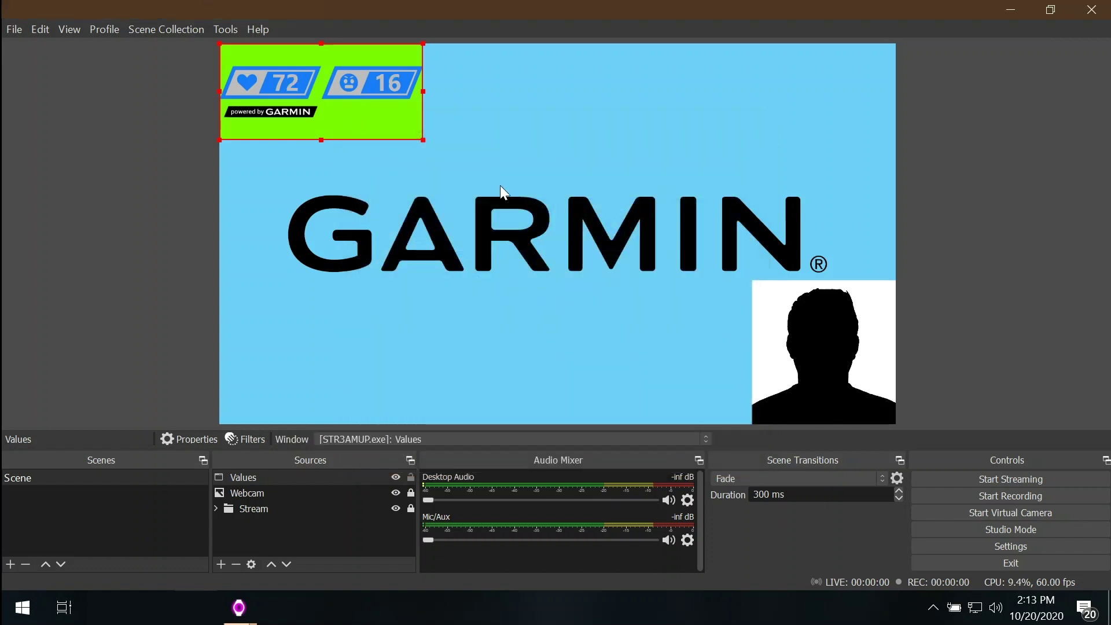
Shrink the Values capture and drag it over the bottom of the webcam image.
left_click_drag(423, 140, 352, 105)
mouse_move(269, 70)
left_mouse_down()
mouse_move(817, 328)
mouse_move(797, 379)
left_mouse_up()
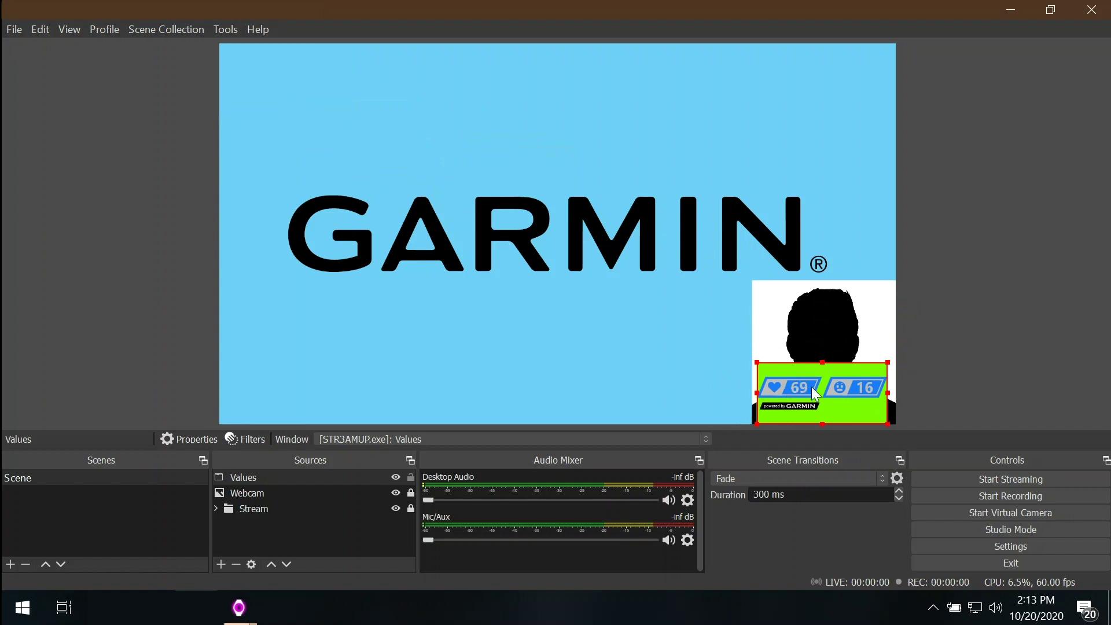
right_click(831, 404)
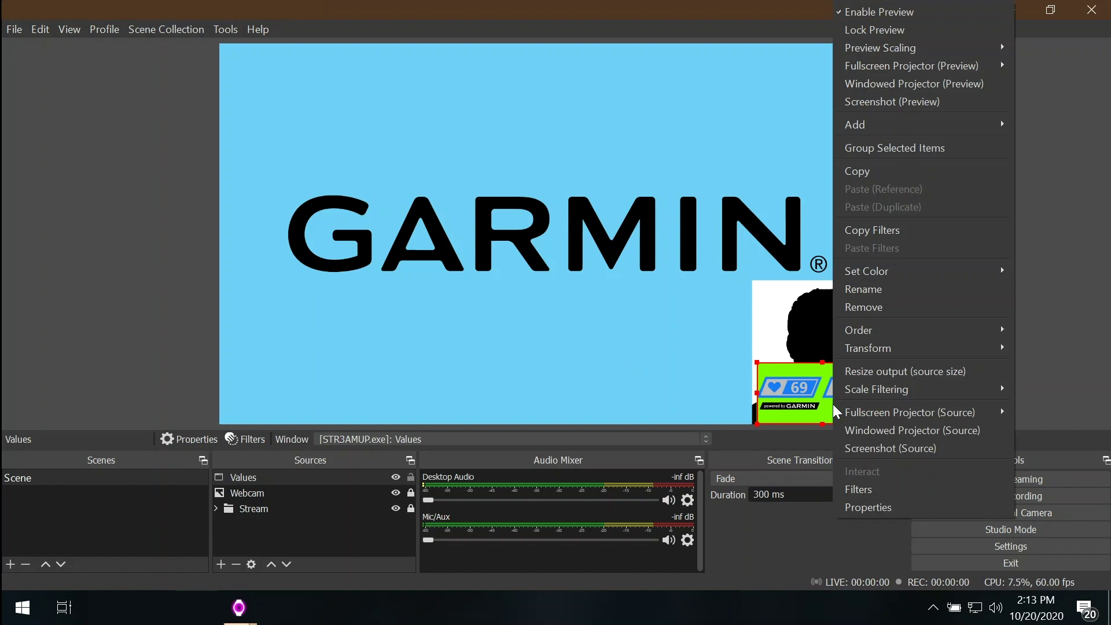
Add a Chroma Key filter to the Values source.
left_click(867, 490)
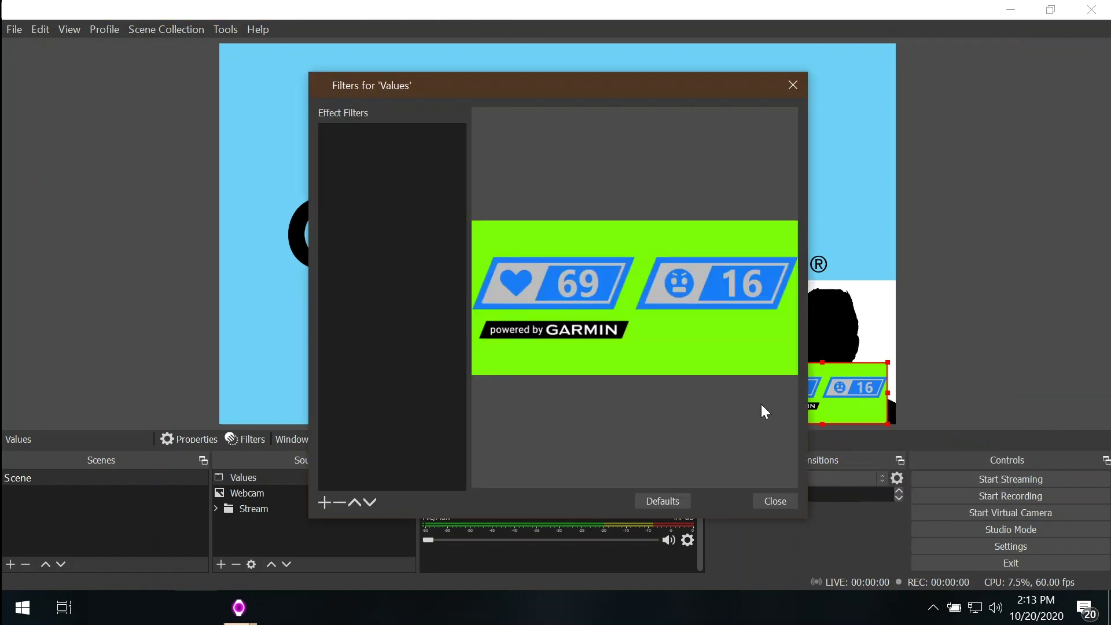
left_click(324, 502)
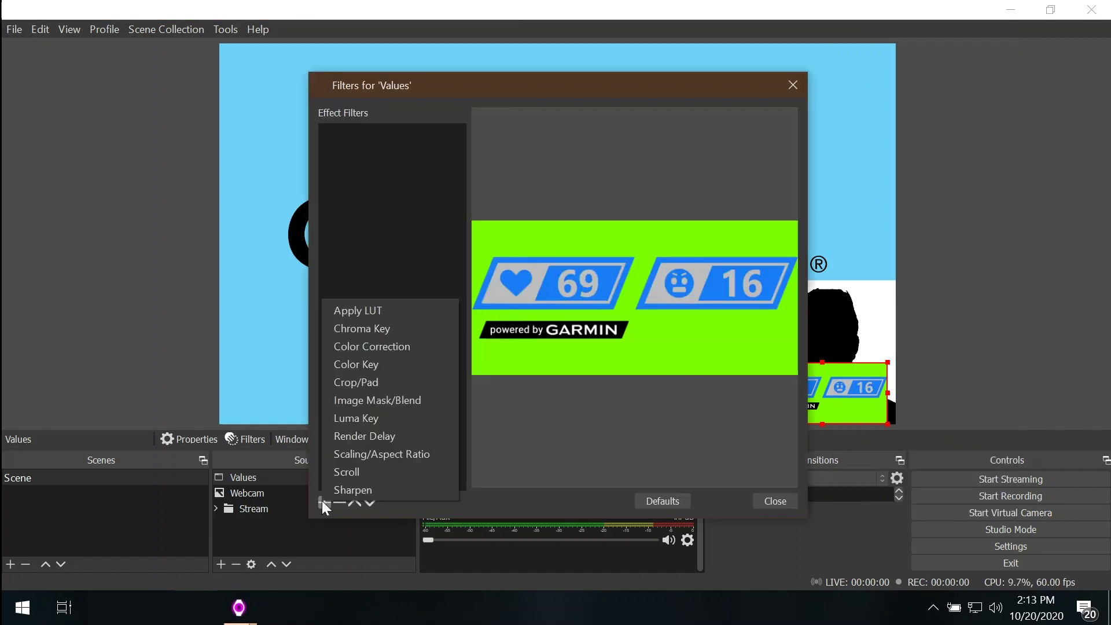
left_click(367, 329)
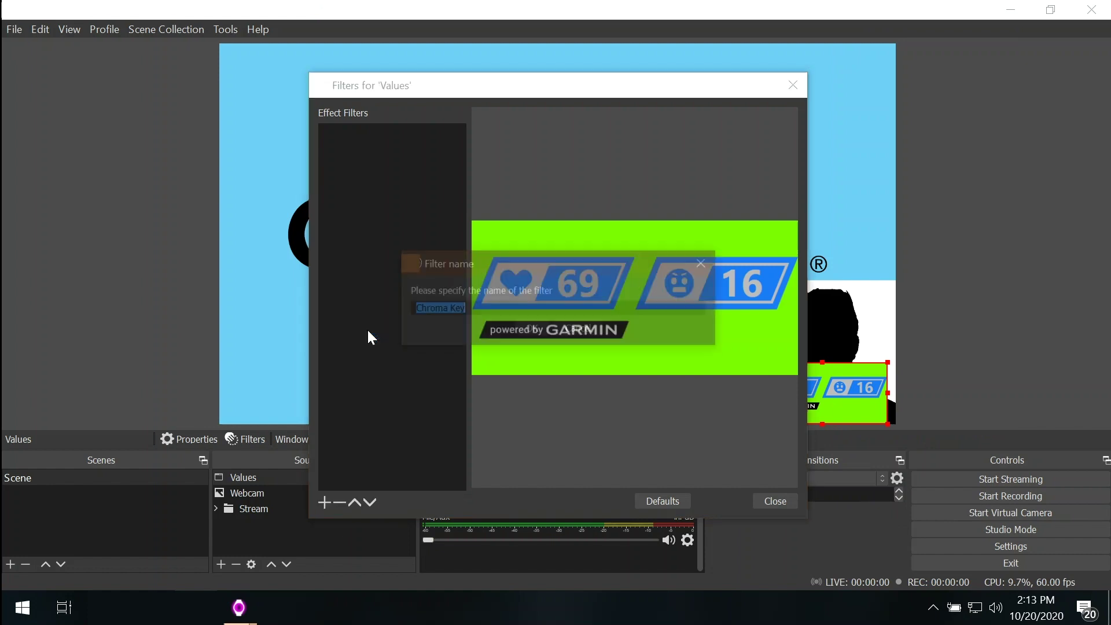
left_click(528, 330)
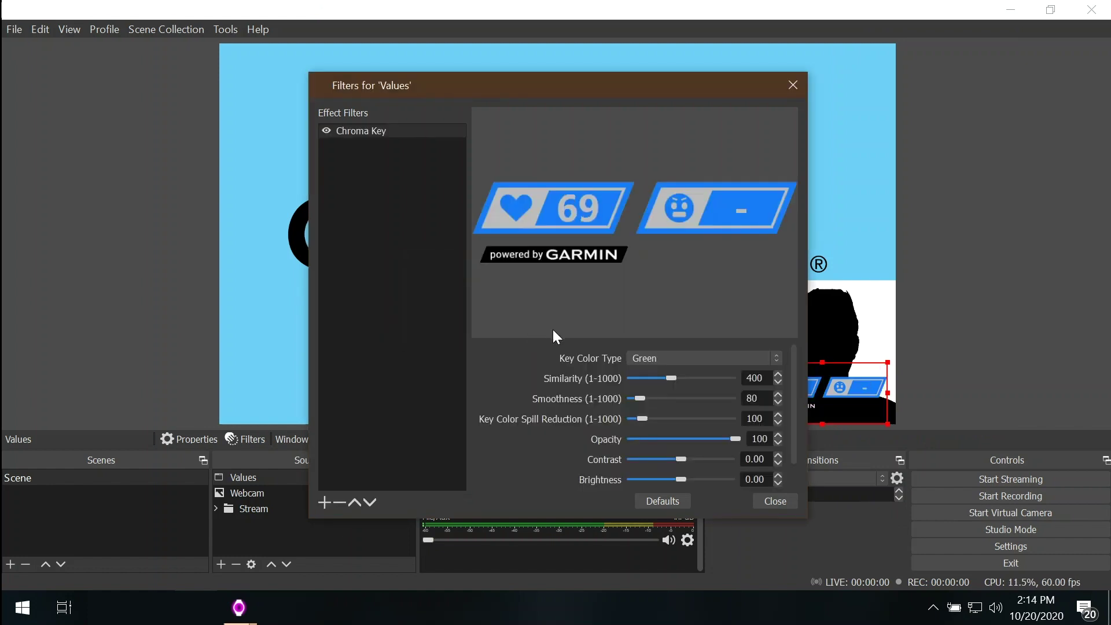
Set similarity 450 and contrast -0.17, then shrink the Values overlay slightly.
mouse_move(669, 376)
left_mouse_down()
mouse_move(658, 376)
mouse_move(675, 377)
left_mouse_up()
left_click_drag(681, 460, 670, 459)
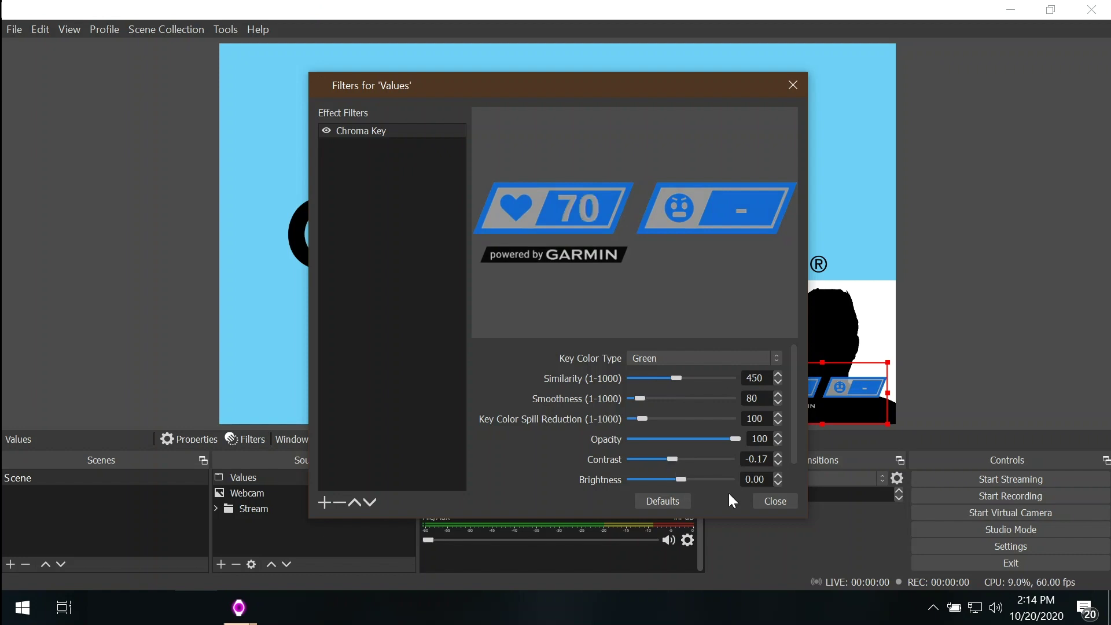
left_click(763, 500)
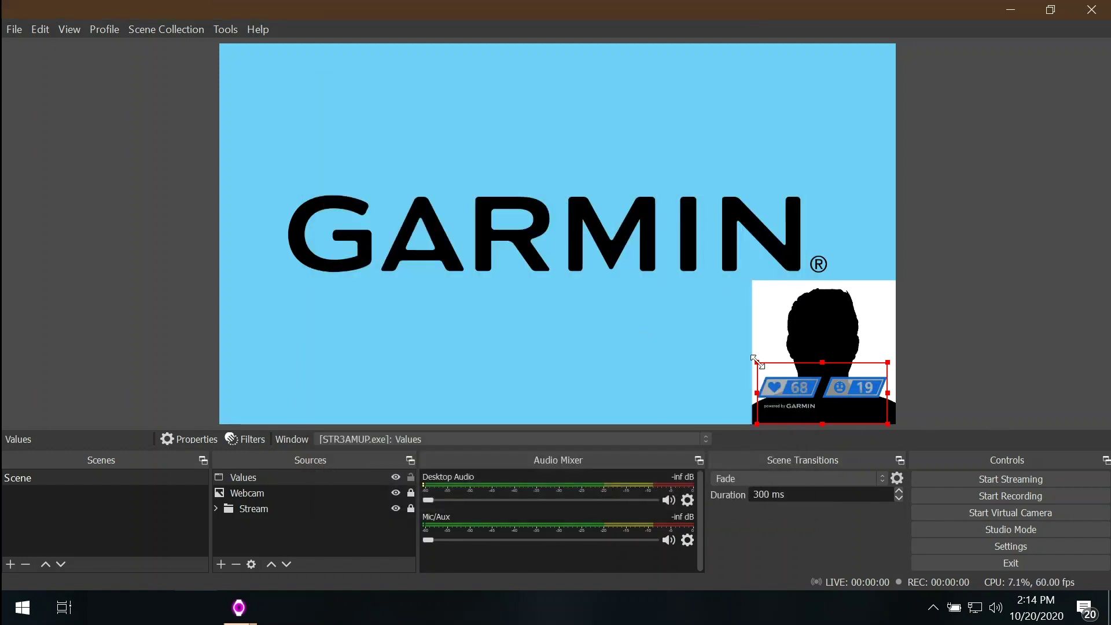
left_click_drag(757, 363, 805, 397)
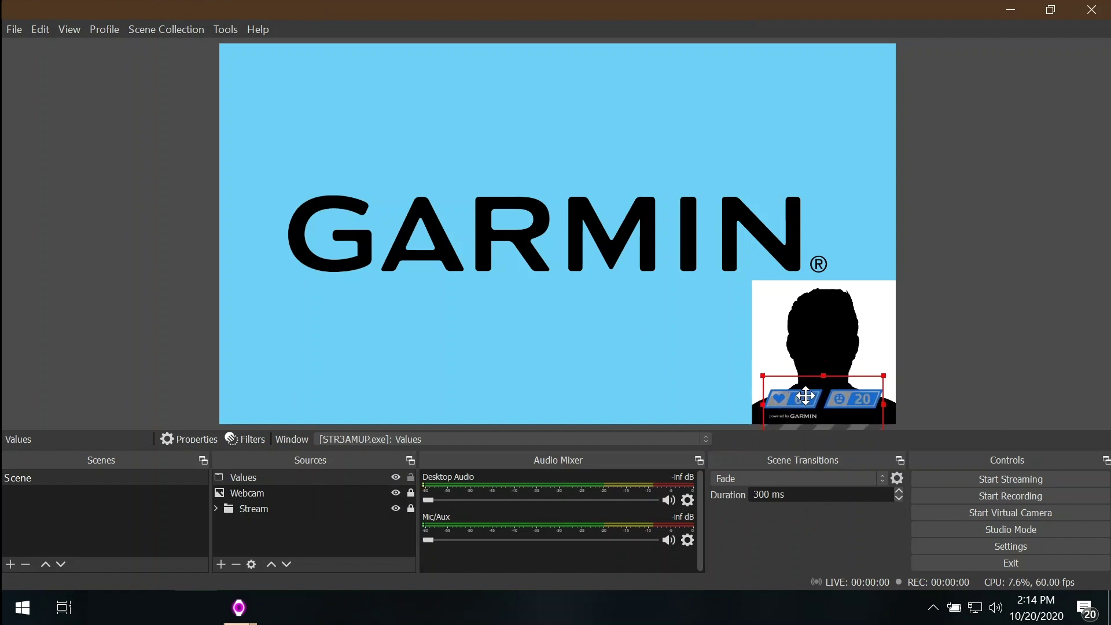
Deselect the Values overlay, leaving it along the webcam's bottom edge.
left_click(607, 376)
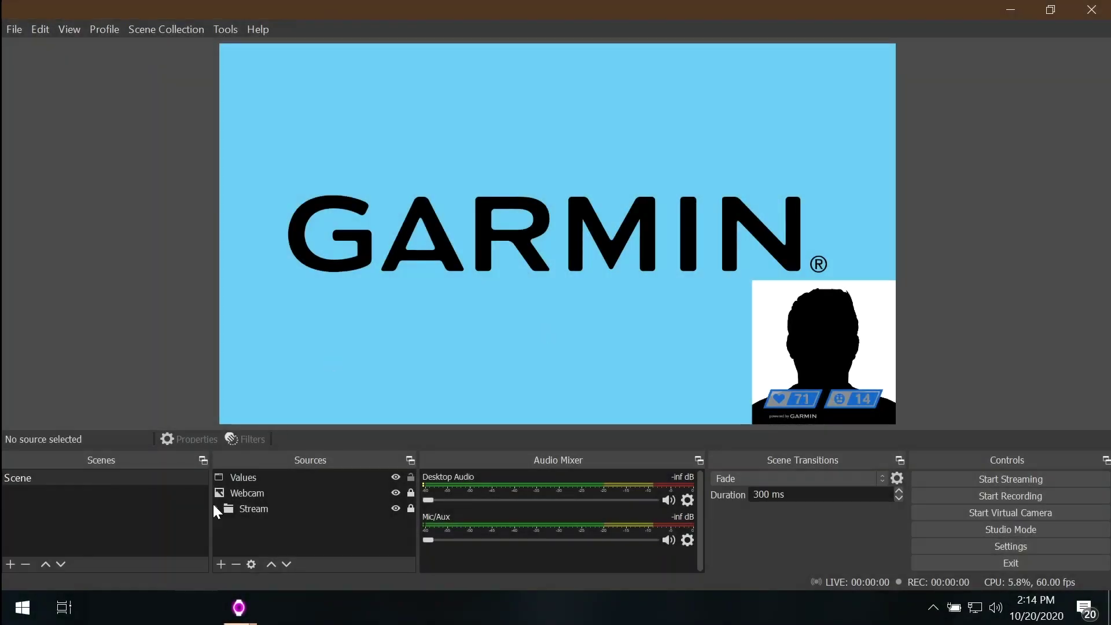
Bring up the STR3AMUP! Controls window and close it.
mouse_move(239, 607)
left_click(289, 572)
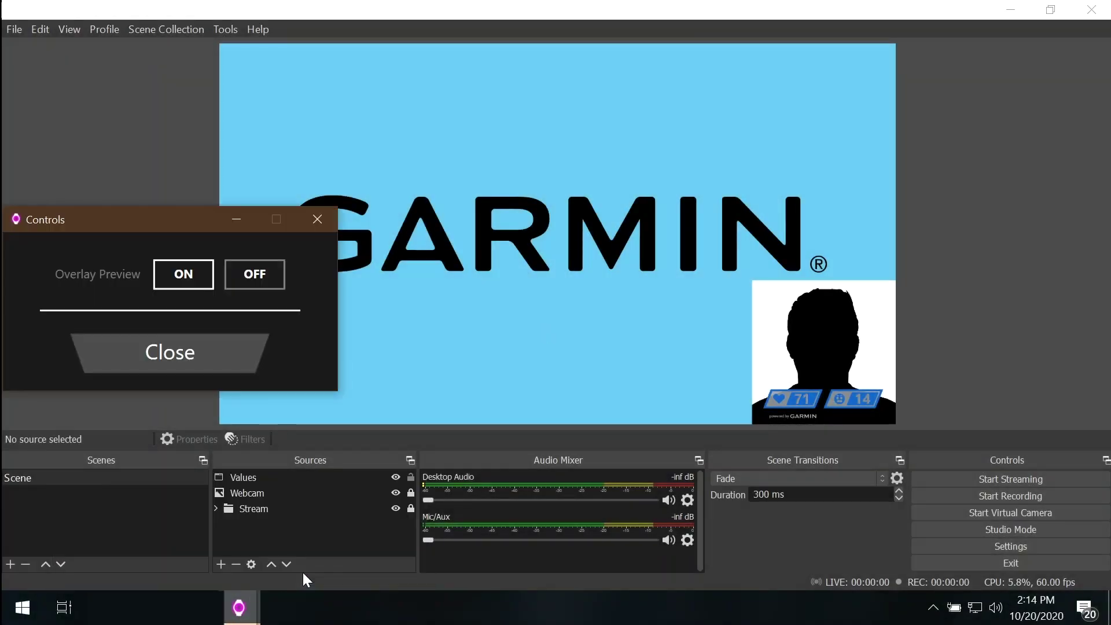
left_click(203, 349)
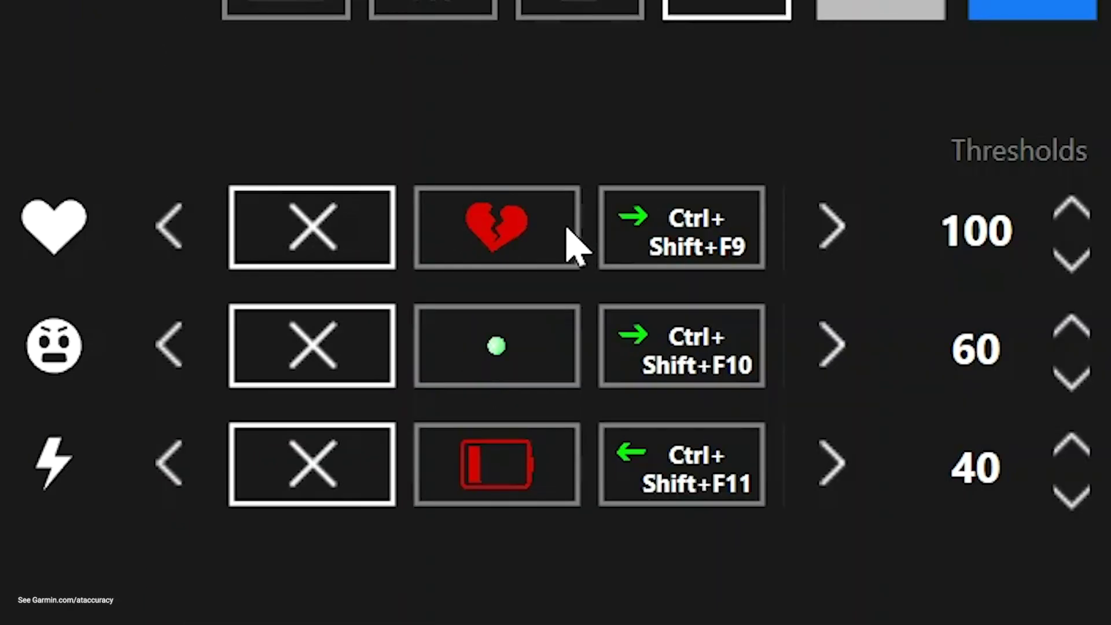
Pick the broken-heart Heart Rate overlay, set threshold 100, and create the overlay.
left_click(502, 220)
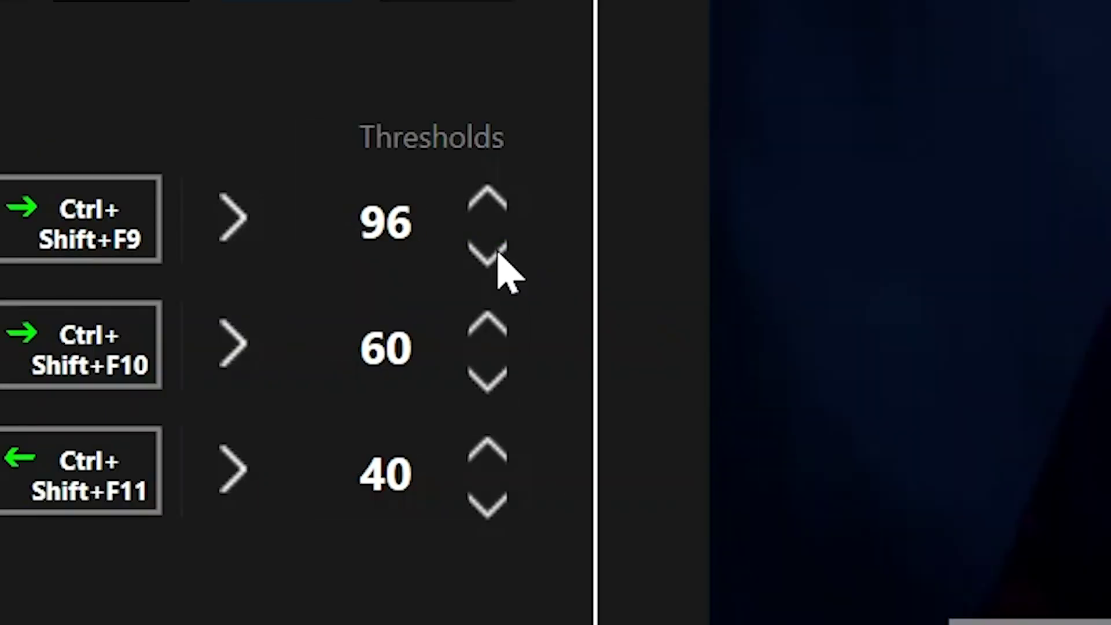
left_click(498, 255)
left_click(498, 255)
left_click(498, 254)
left_click(498, 255)
left_click(498, 254)
left_click(498, 255)
left_click(498, 254)
left_click(498, 254)
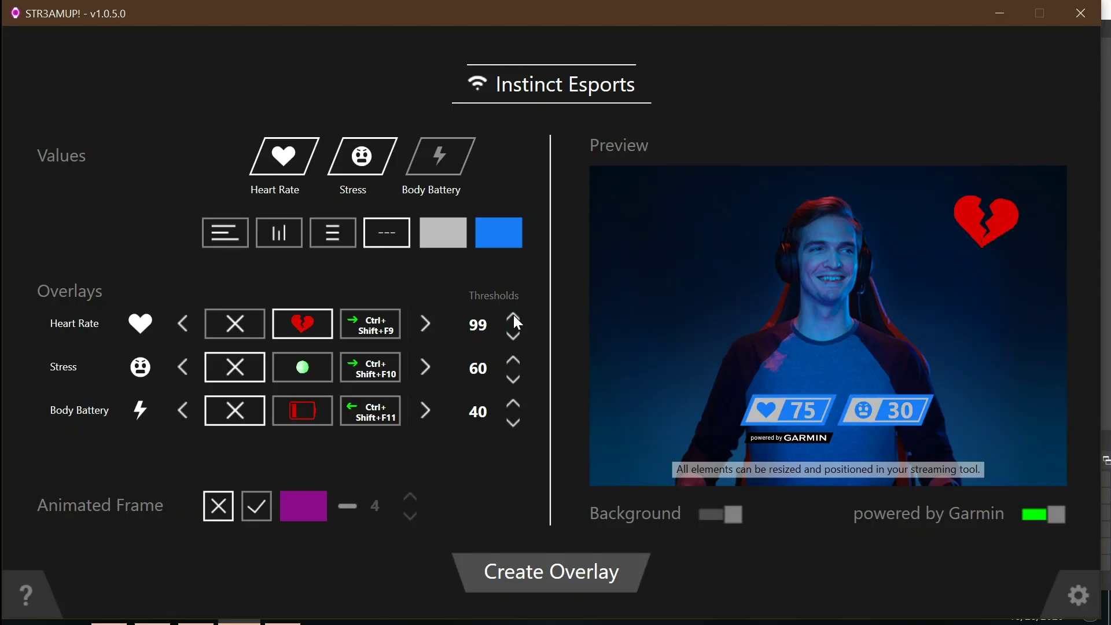
left_click(514, 318)
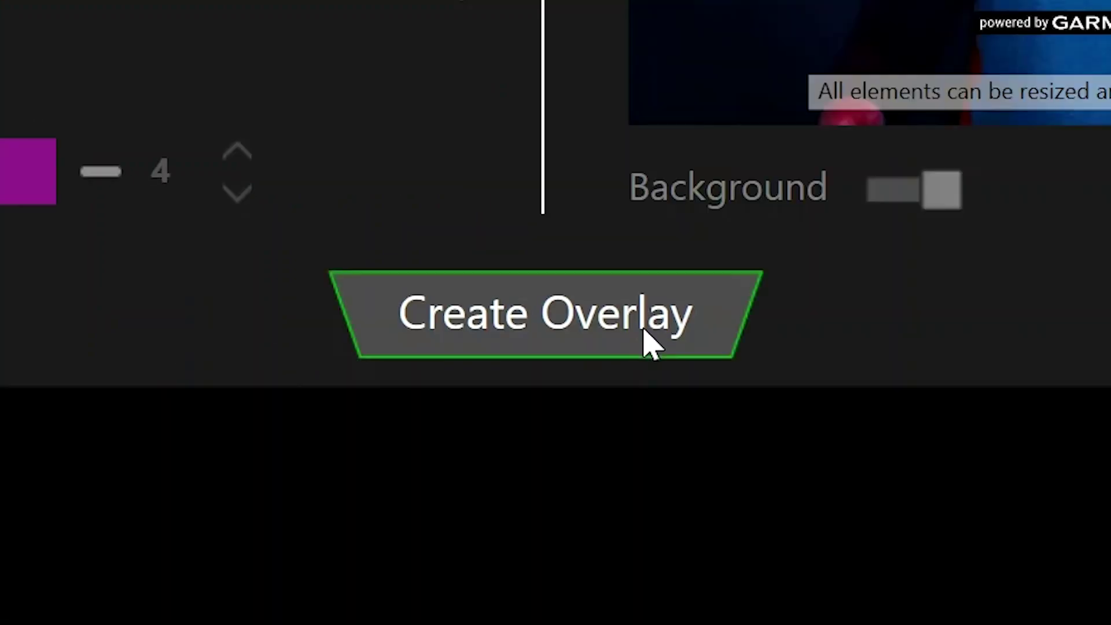
left_click(594, 579)
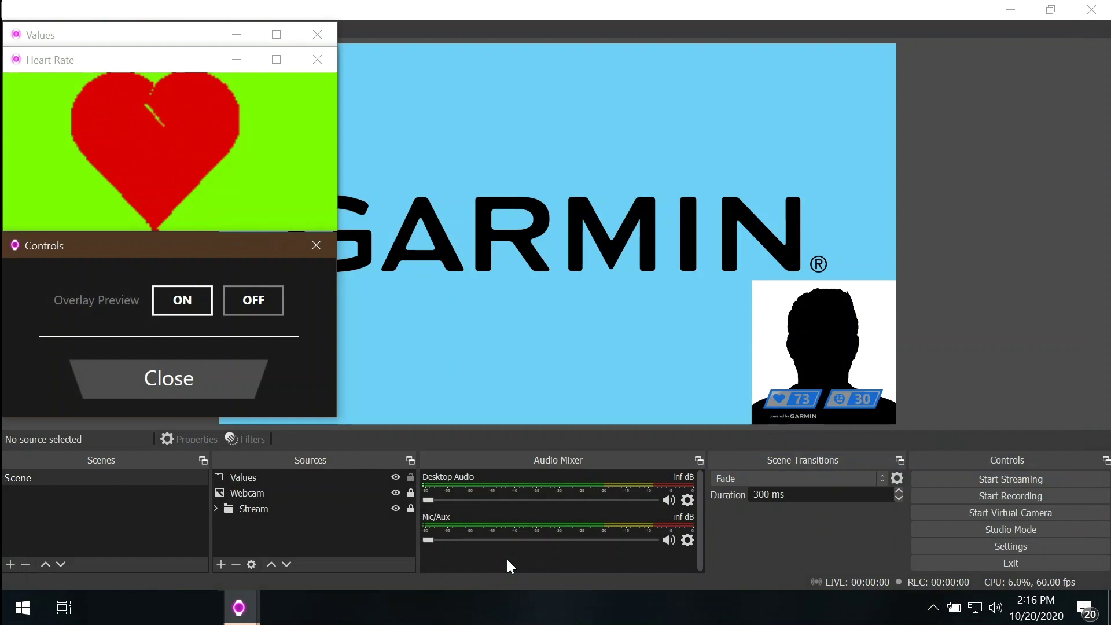
Add a new window capture source named 'Heart Rate'.
left_click(221, 564)
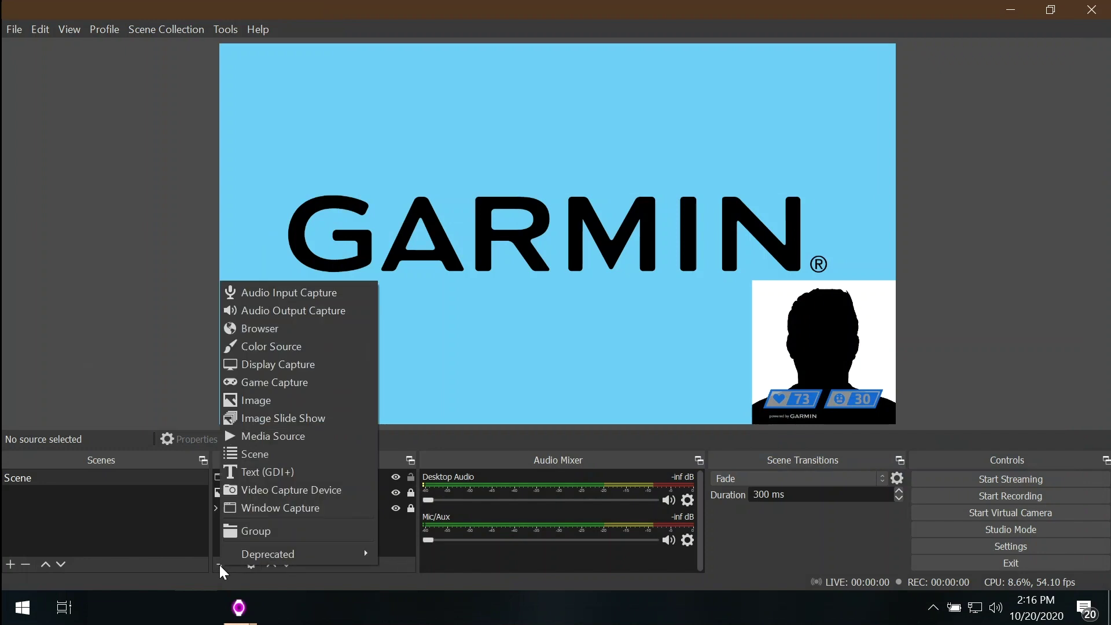
left_click(293, 507)
key("BackSpace")
type("H")
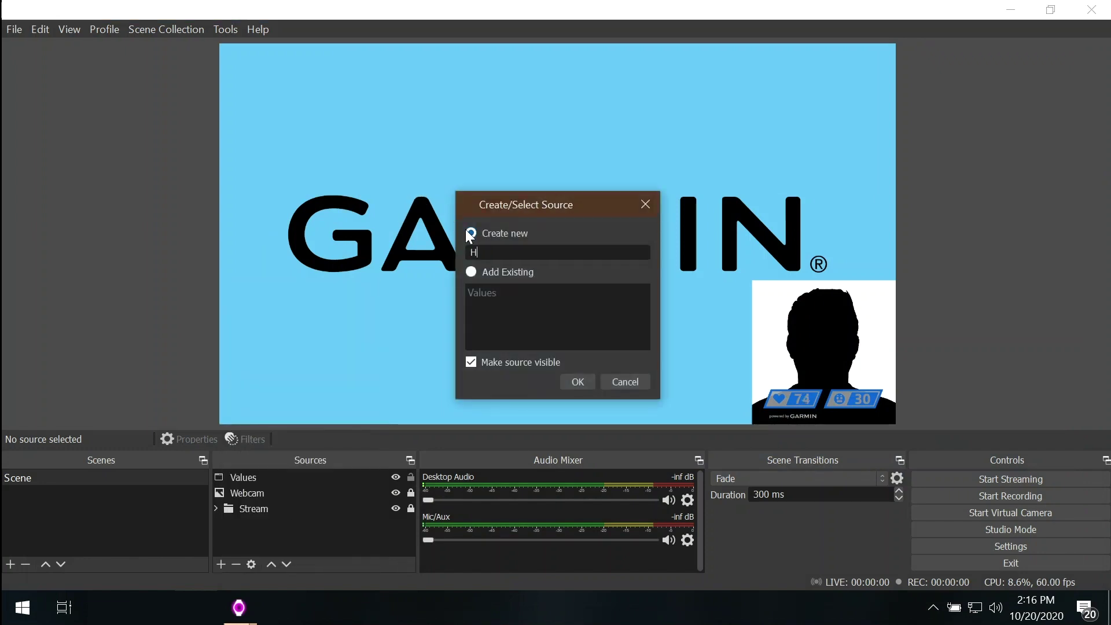
type("eart Rate")
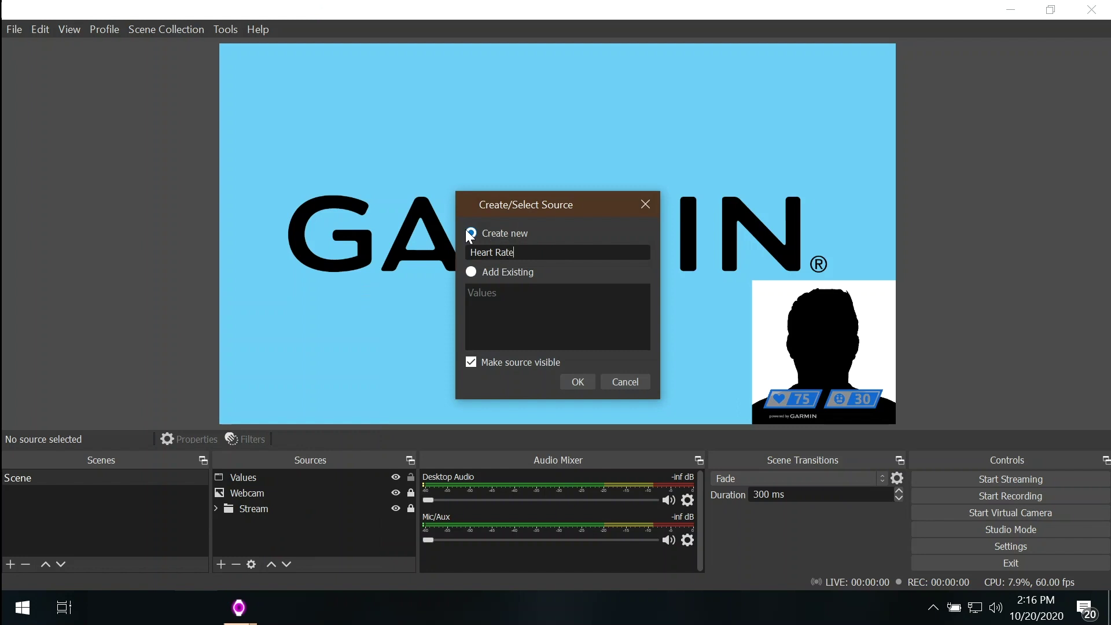
key("Return")
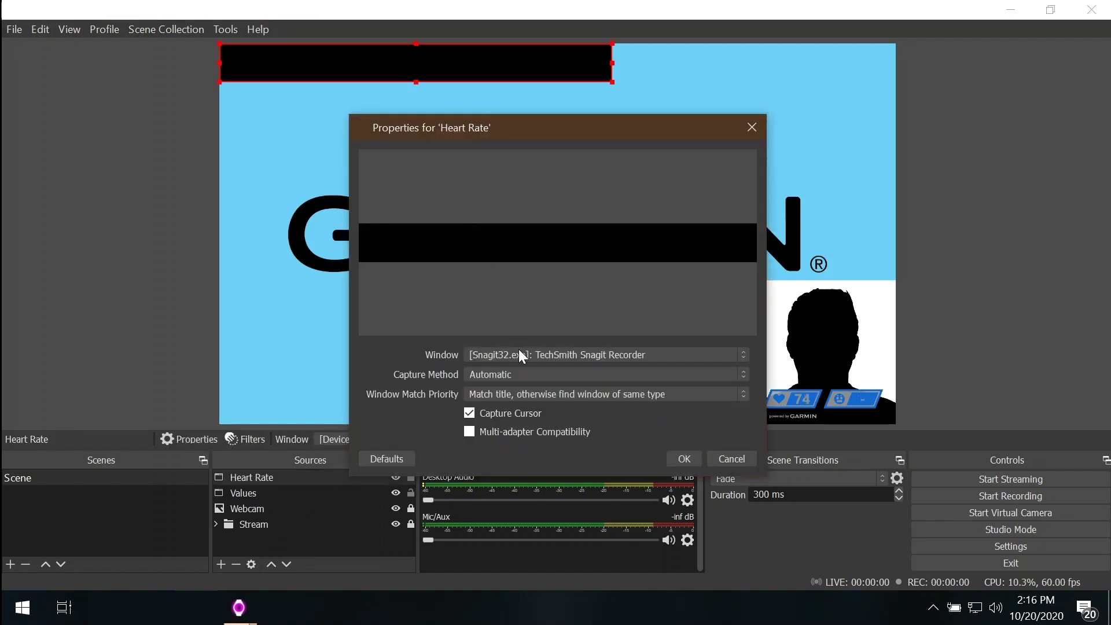
Capture the STR3AMUP! Heart Rate window with 'Window title must match' priority.
left_click(519, 348)
left_click(564, 388)
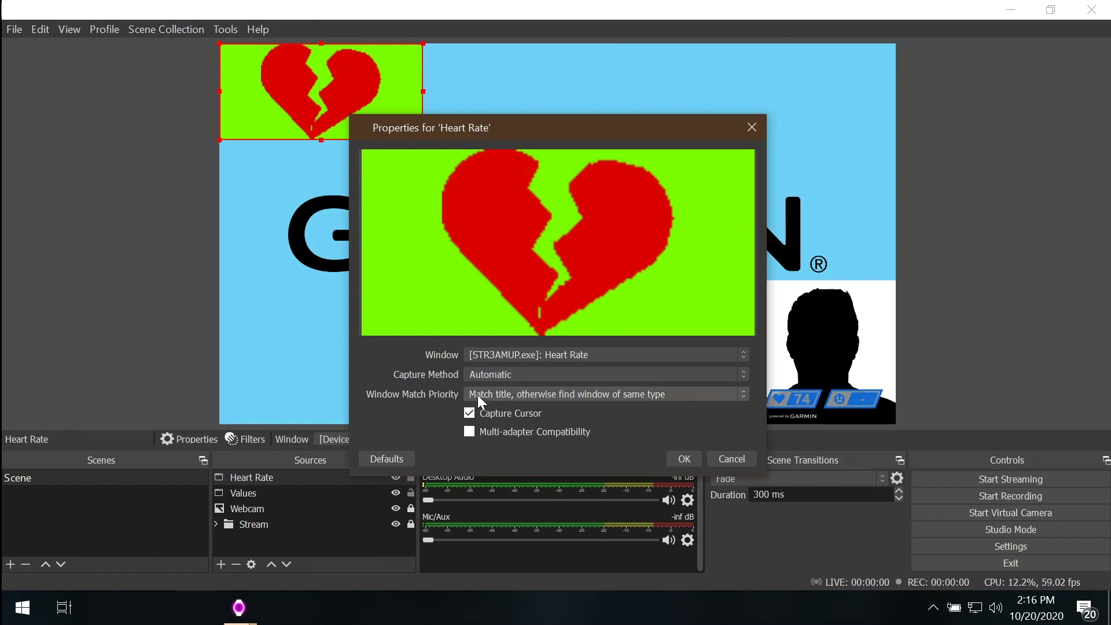
left_click(494, 394)
left_click(499, 406)
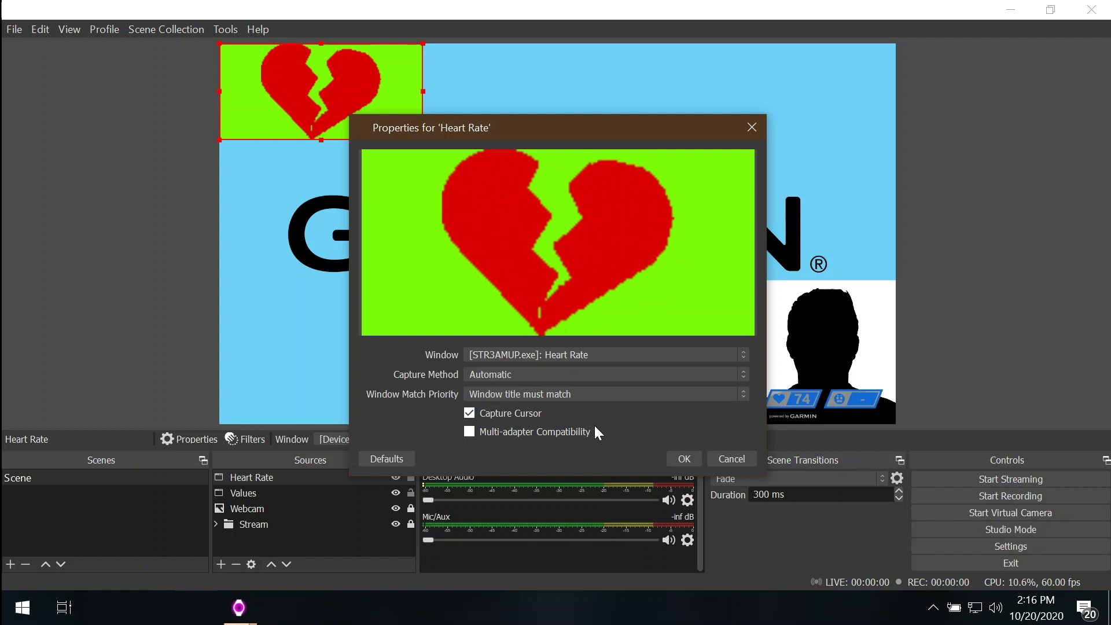
left_click(680, 458)
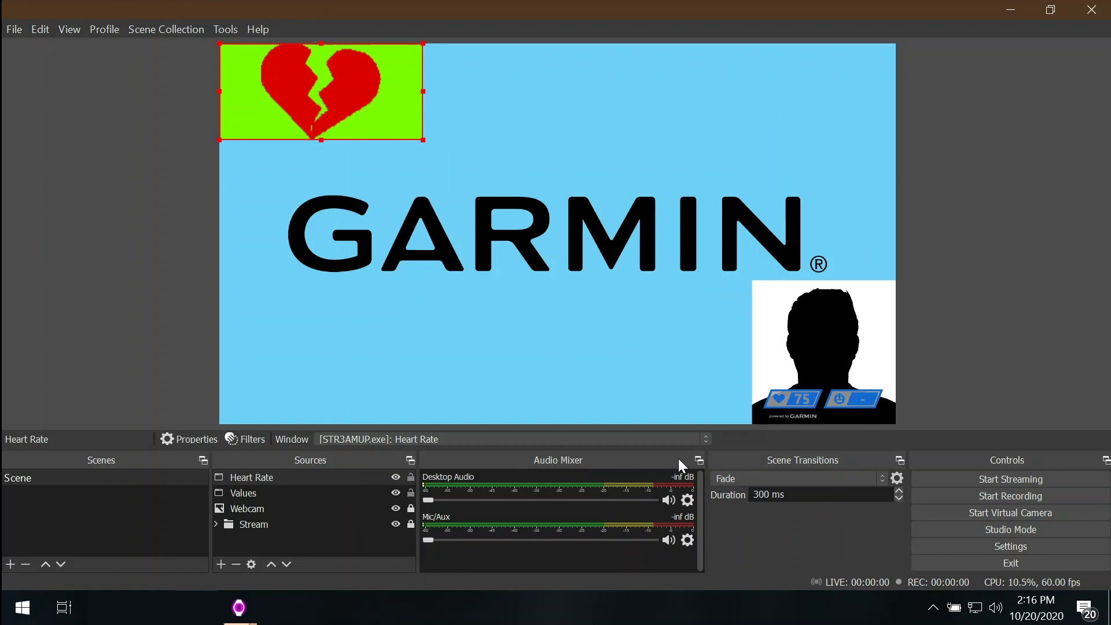
Shrink the Heart Rate heart to the webcam's top-right and chroma-key it with similarity 539, contrast -0.29.
mouse_move(423, 140)
left_mouse_down()
mouse_move(291, 80)
mouse_move(759, 254)
mouse_move(763, 284)
mouse_move(857, 296)
left_mouse_up()
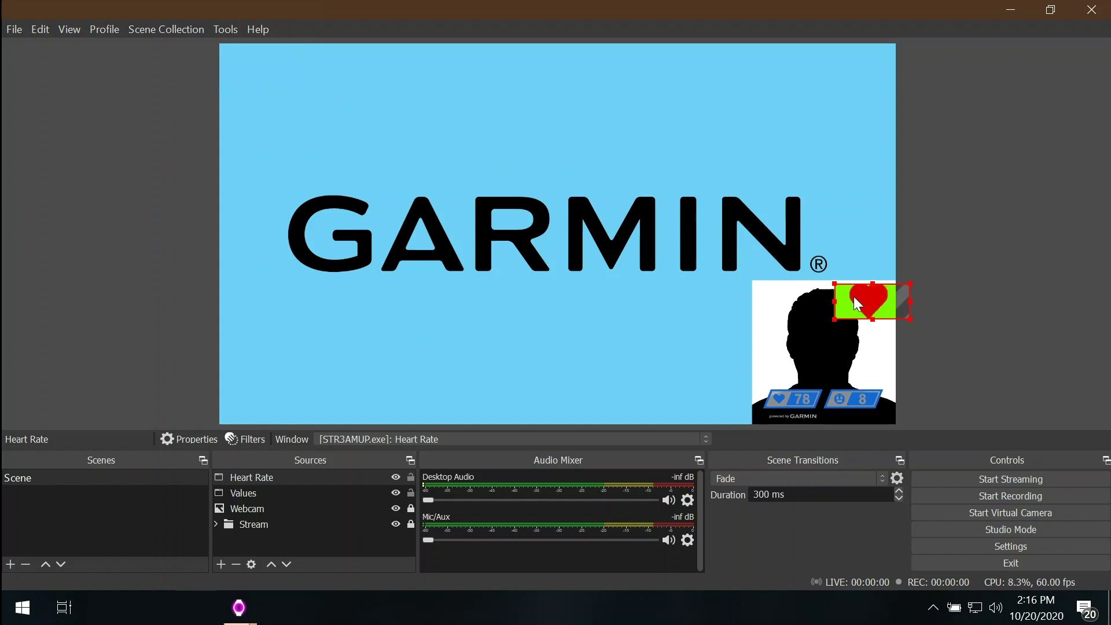
right_click(853, 297)
left_click(898, 489)
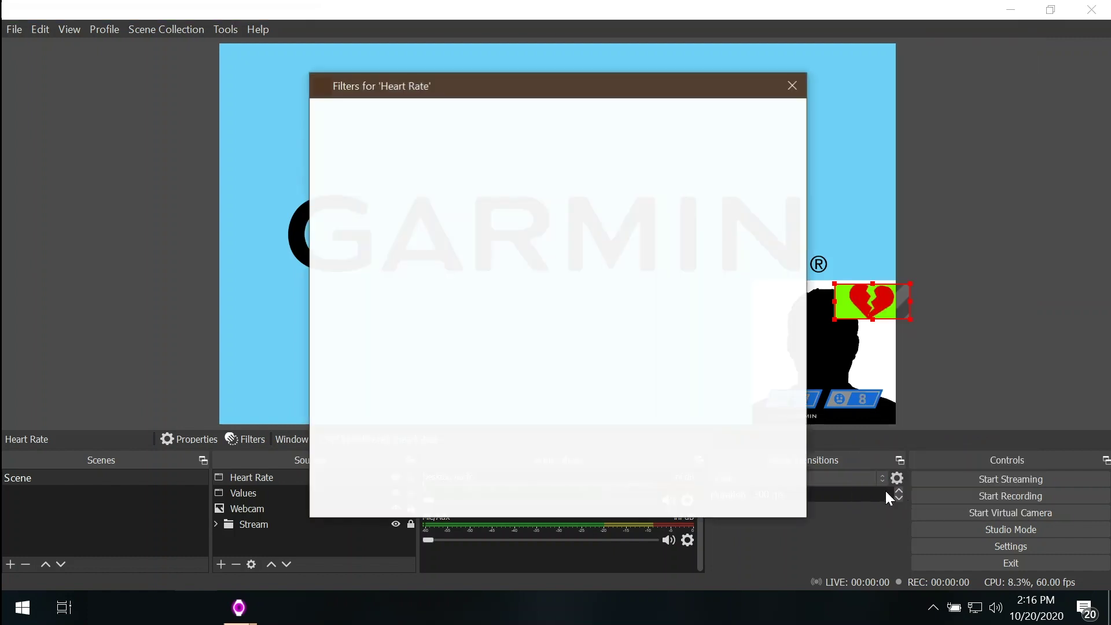
left_click(324, 501)
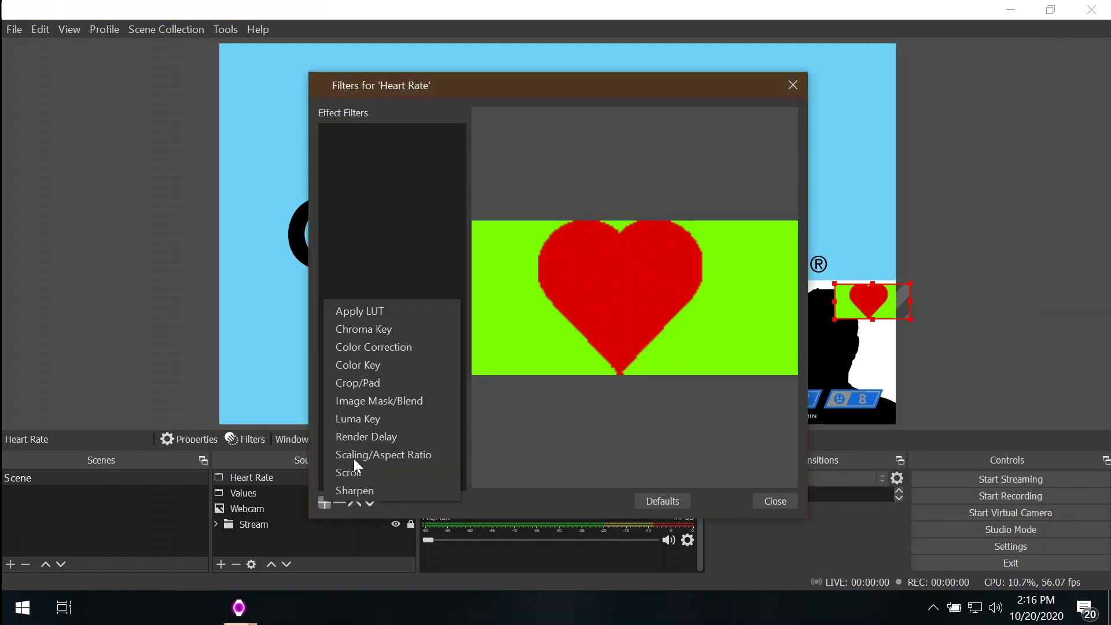
left_click(379, 332)
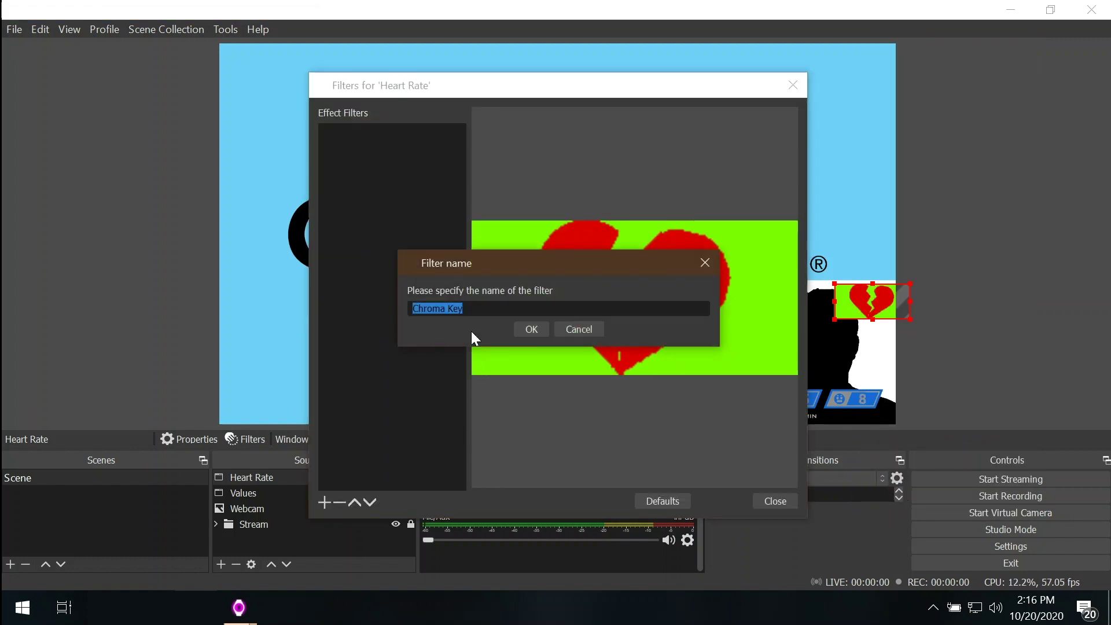
left_click(530, 328)
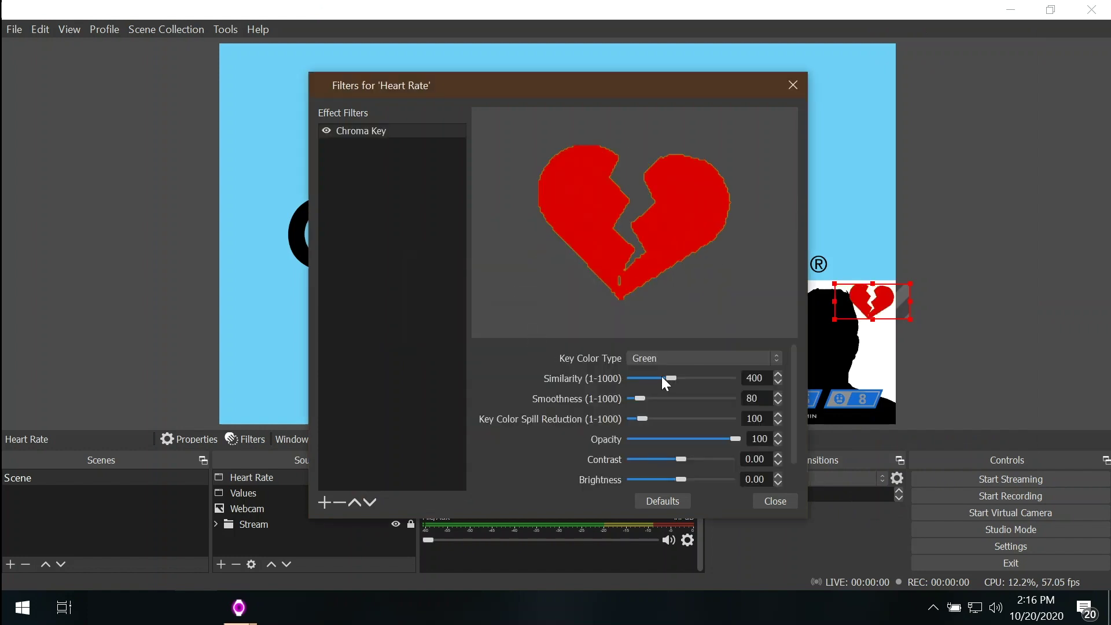
mouse_move(669, 377)
left_mouse_down()
mouse_move(657, 376)
mouse_move(685, 377)
left_mouse_up()
left_click_drag(674, 457, 664, 457)
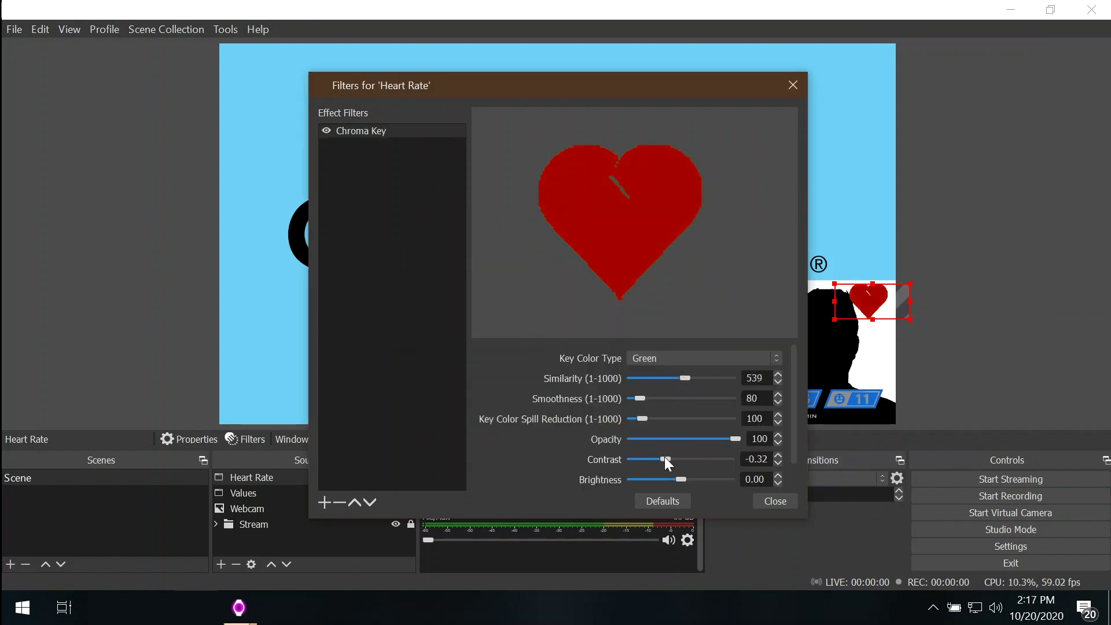
left_click(767, 498)
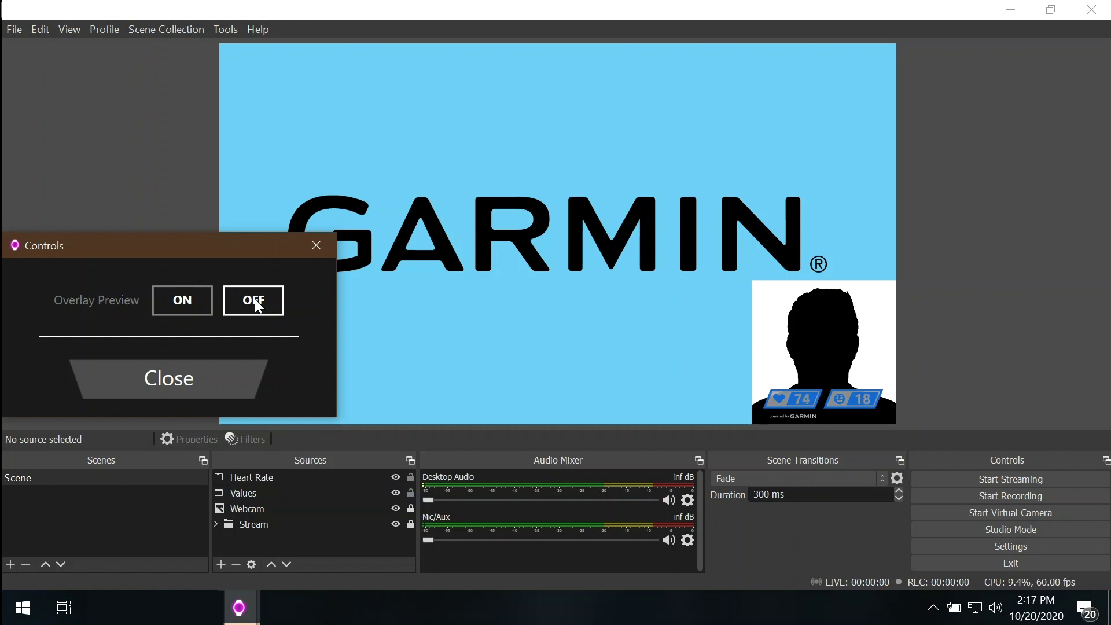
Turn STR3AMUP!'s Overlay Preview on and select the Heart Rate source to show the red heart.
left_click(202, 300)
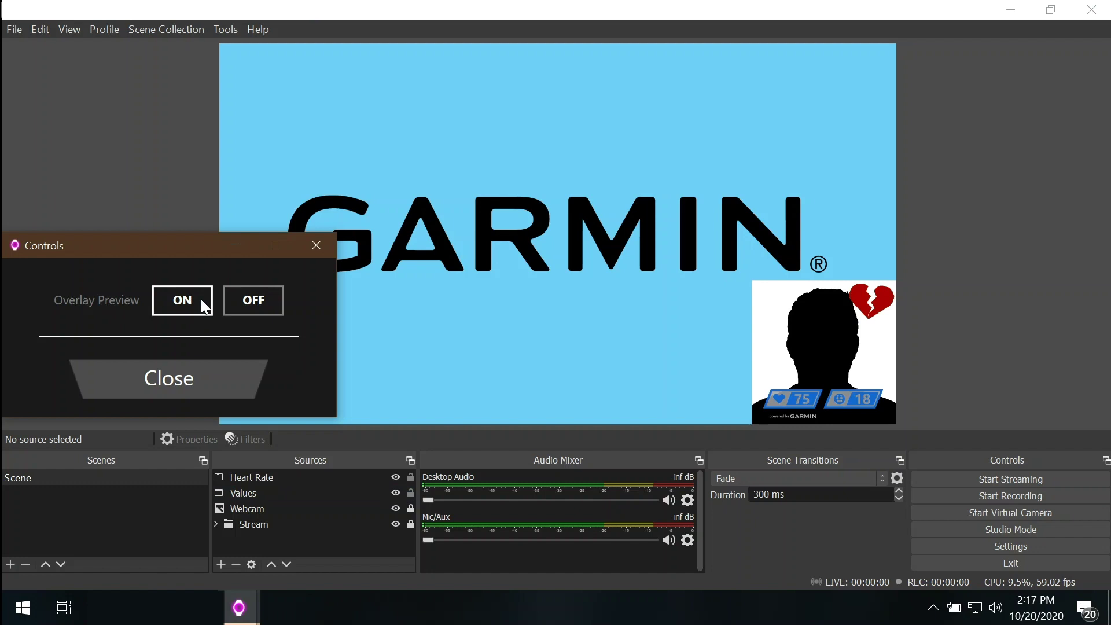
left_click(260, 477)
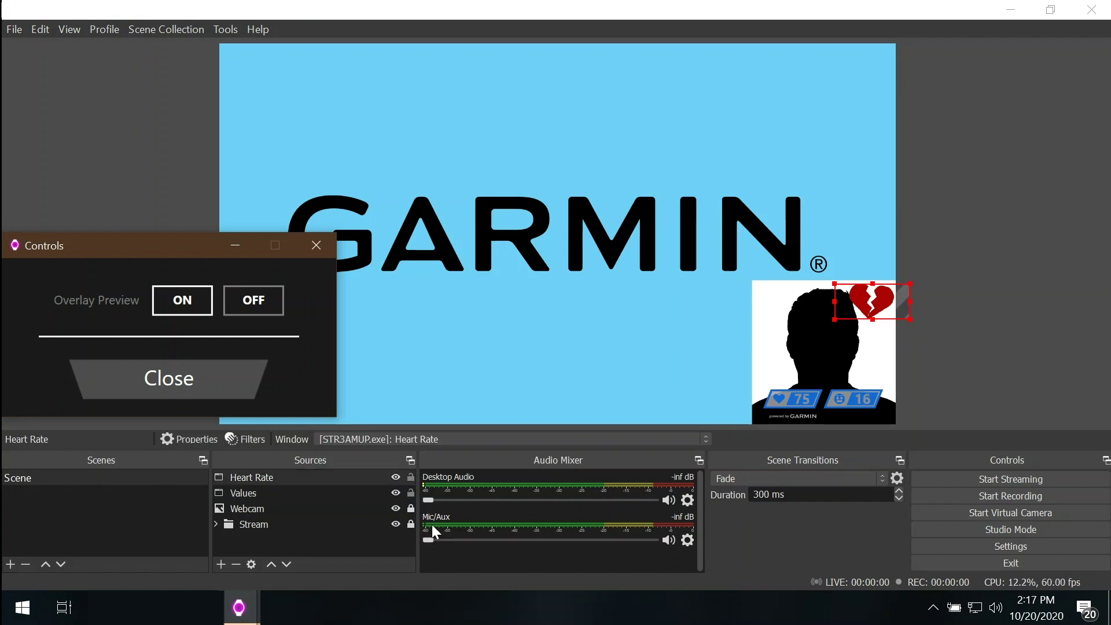
left_click(218, 379)
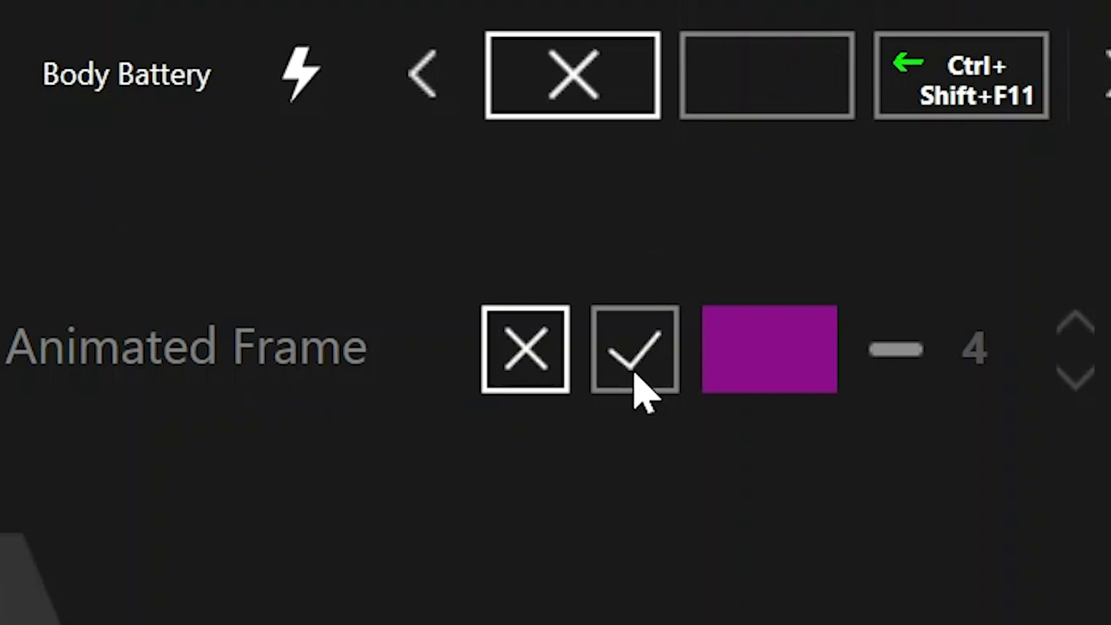
Enable a yellow Animated Frame with width 6 in STR3AMUP! and create the overlay.
left_click(634, 370)
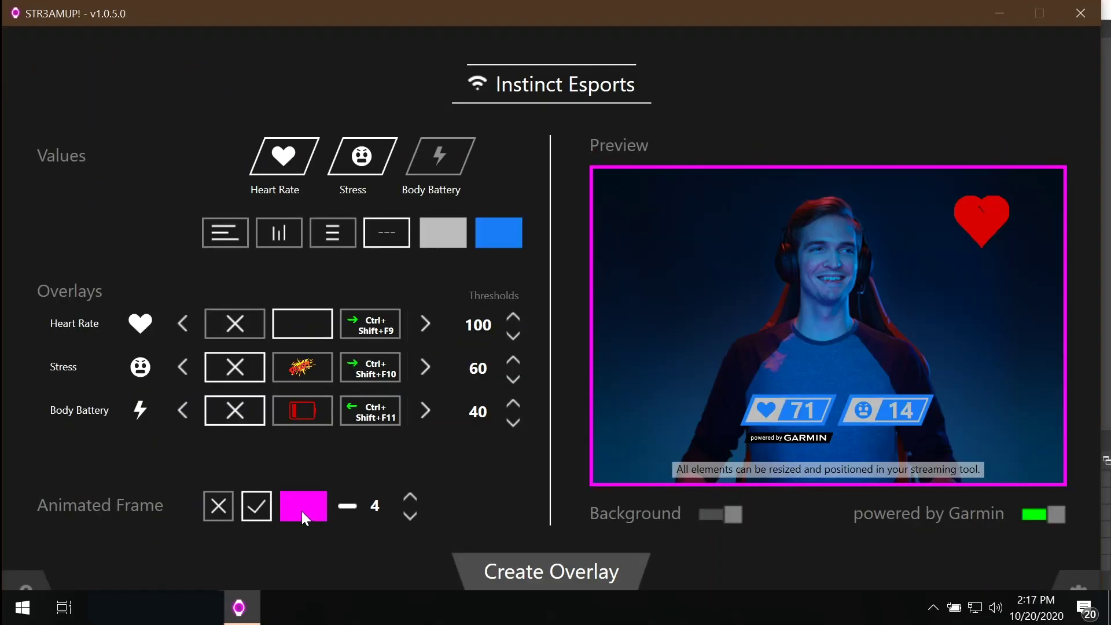
left_click(302, 511)
left_click(304, 512)
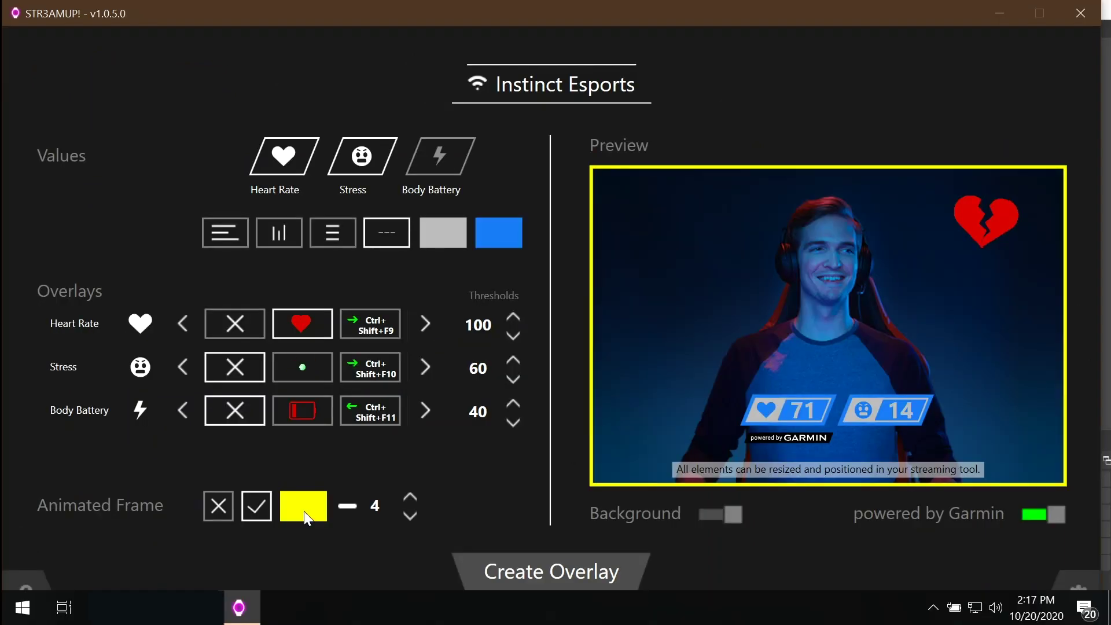
left_click(411, 495)
left_click(411, 495)
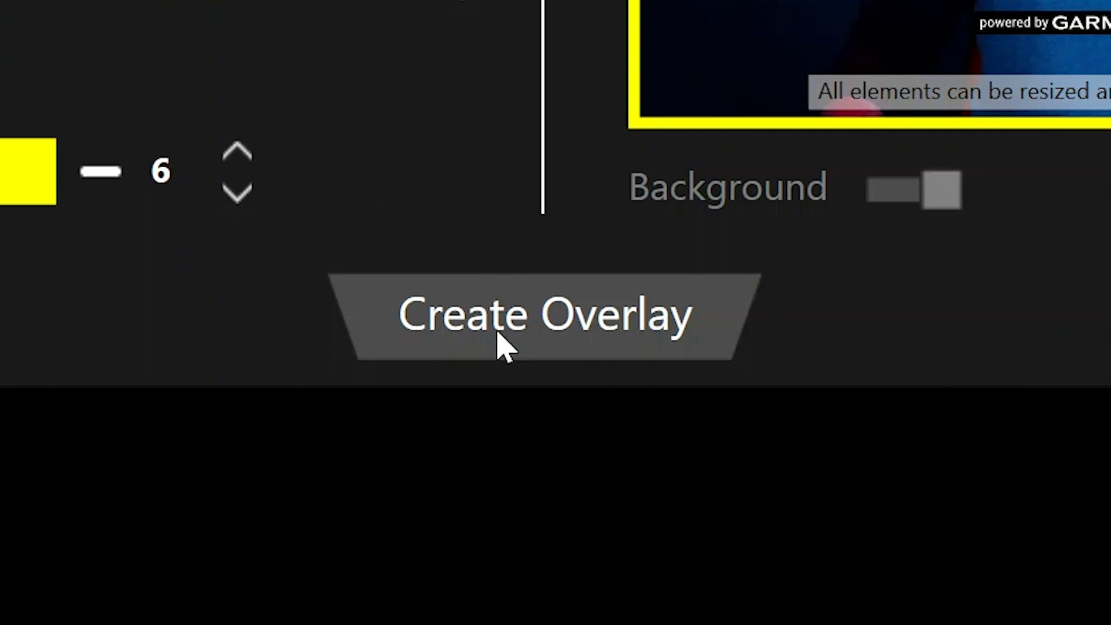
left_click(499, 343)
left_click(223, 564)
Add a window capture named 'Animated Frame' capturing that window, requiring an exact title match.
left_click(268, 509)
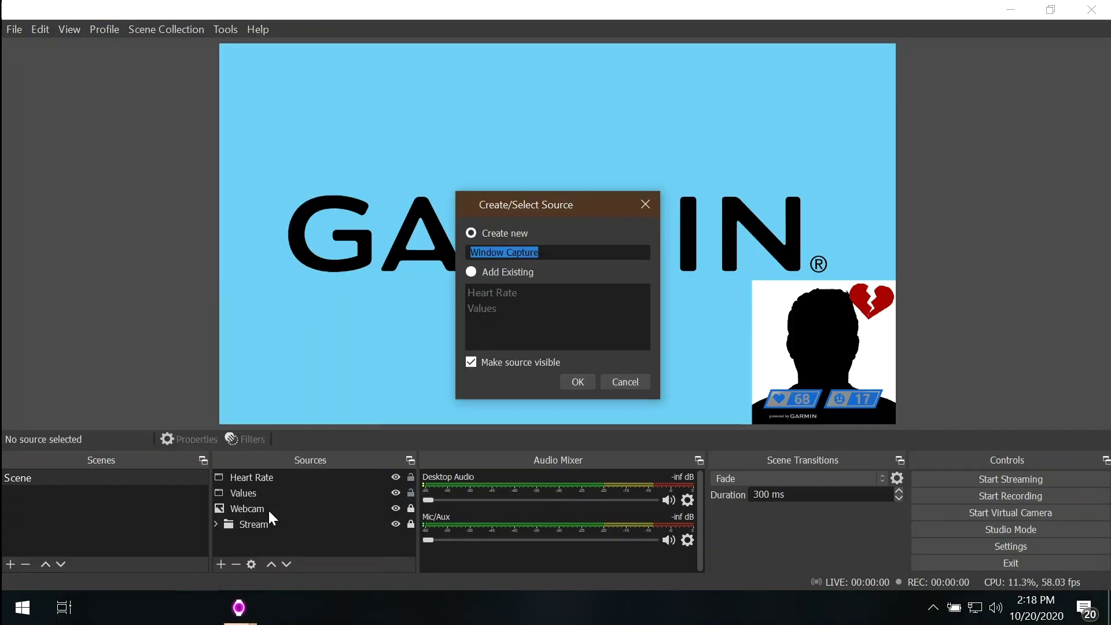
type("Animated Frame")
key("Return")
left_click(525, 355)
left_click(525, 377)
left_click(521, 392)
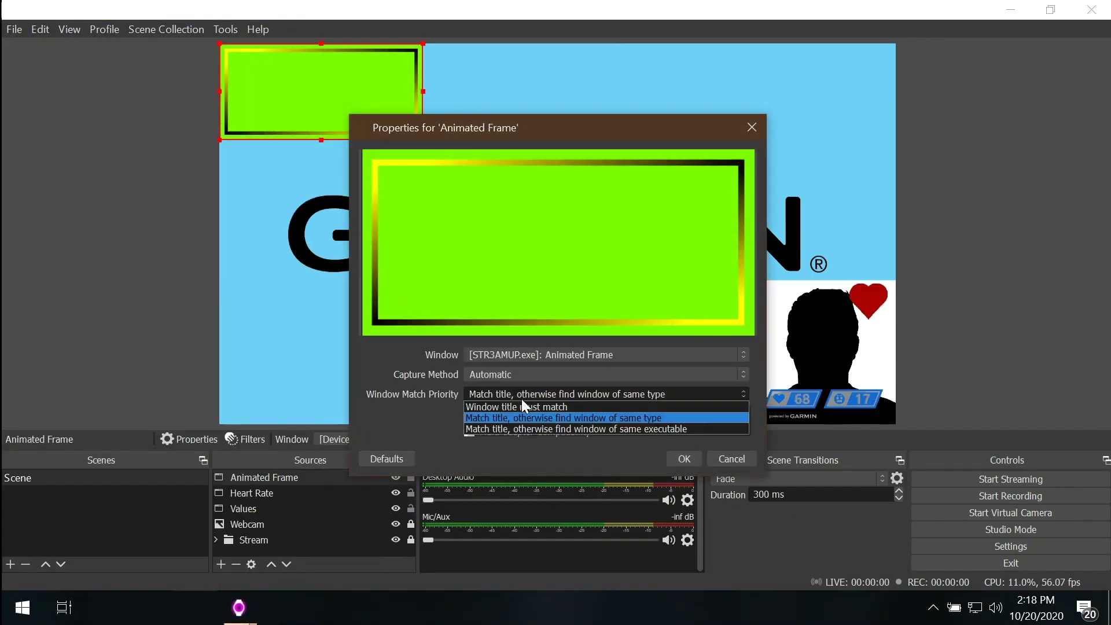
left_click(521, 398)
left_click(729, 456)
Give the Animated Frame source a Chroma Key filter with lowered contrast.
left_click(245, 439)
left_click(324, 501)
left_click(364, 336)
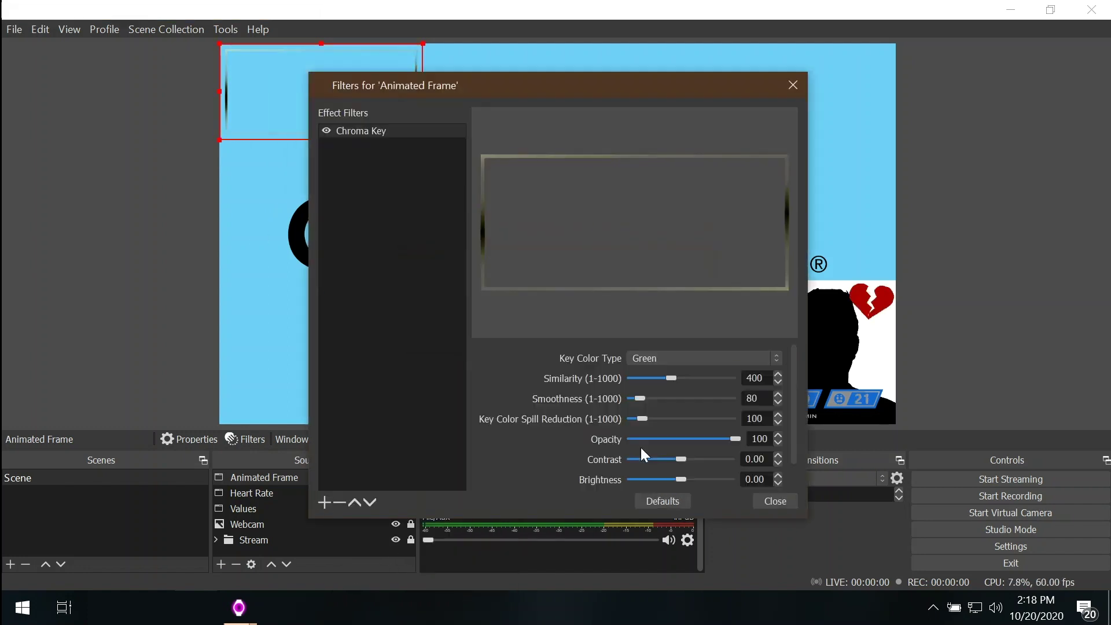
left_click_drag(681, 458, 674, 459)
left_click(775, 501)
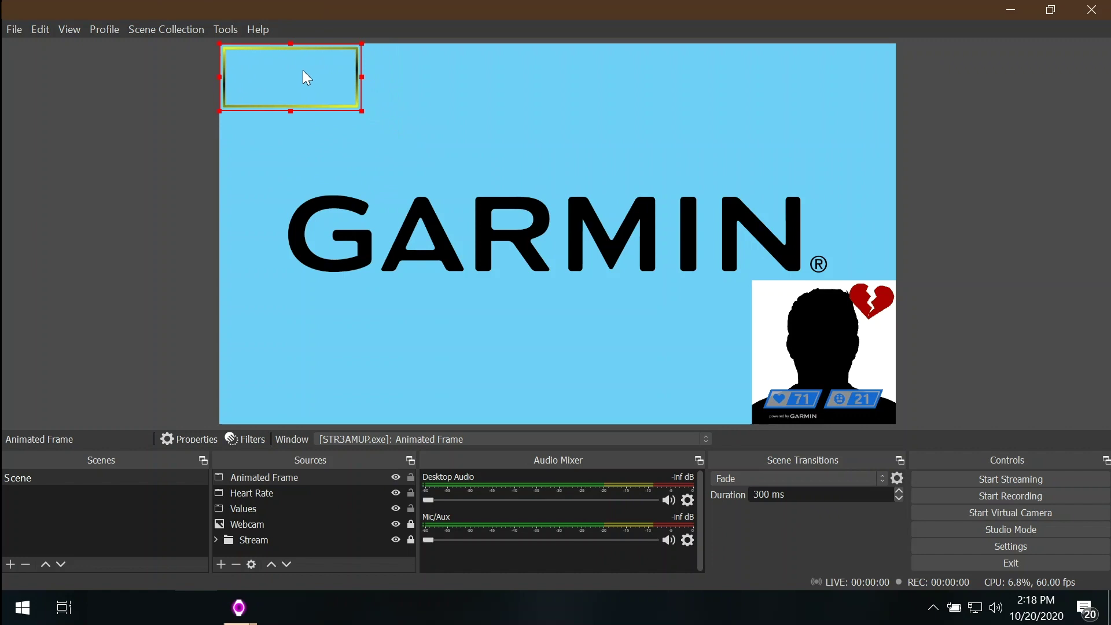
Move and resize the yellow frame around the heart-rate and stress badges on the webcam.
mouse_move(332, 91)
left_mouse_down()
mouse_move(840, 359)
mouse_move(838, 376)
left_mouse_up()
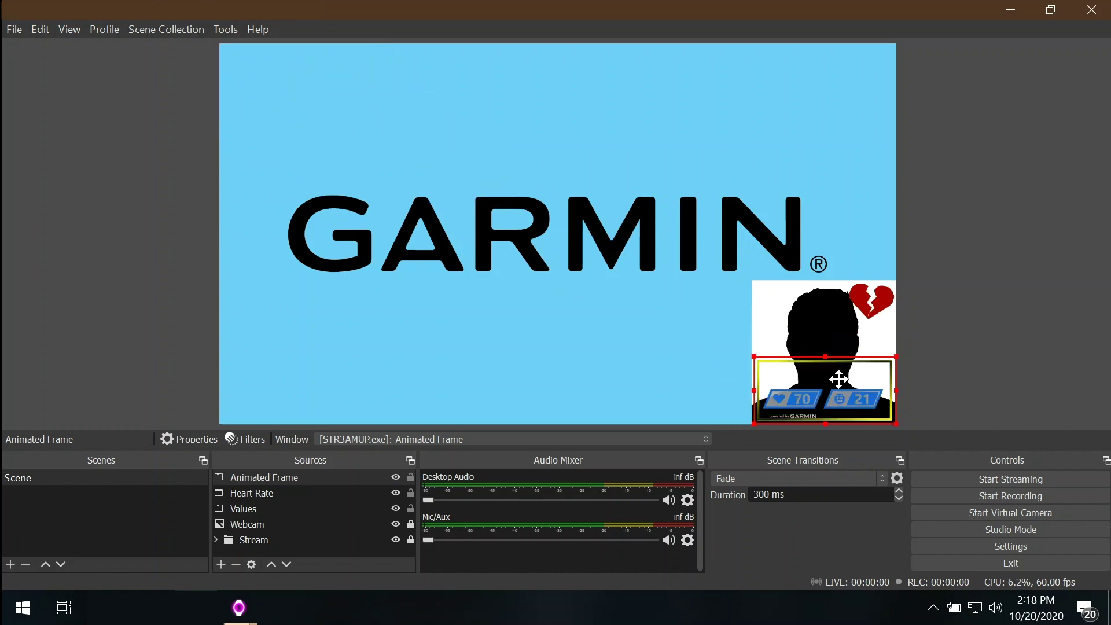
left_click_drag(824, 356, 824, 358)
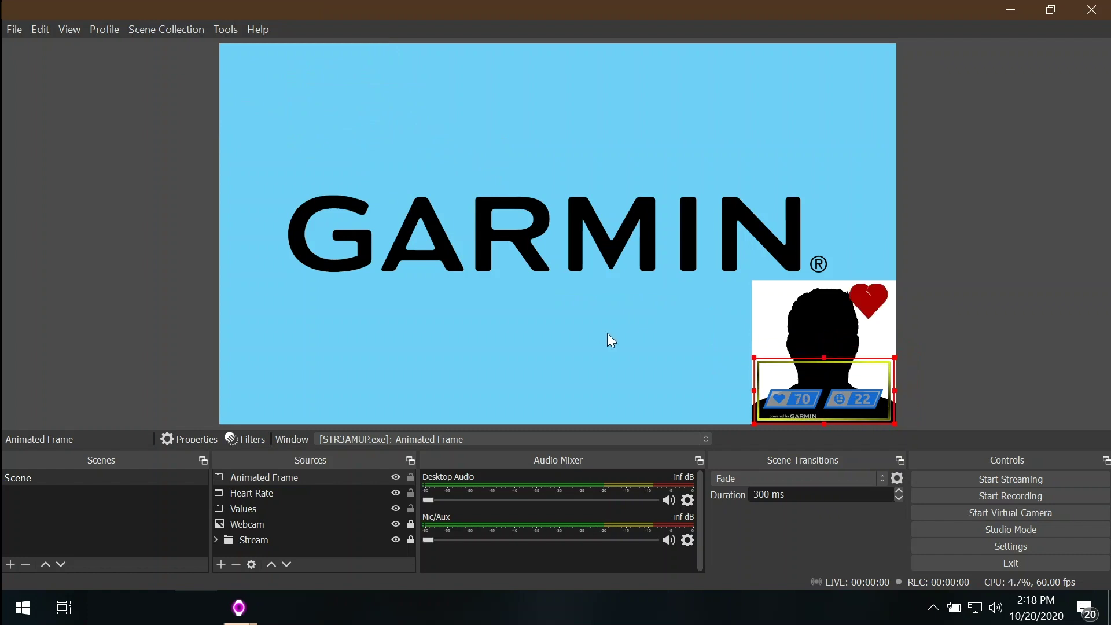
mouse_move(821, 359)
left_mouse_down()
mouse_move(821, 346)
mouse_move(816, 377)
left_mouse_up()
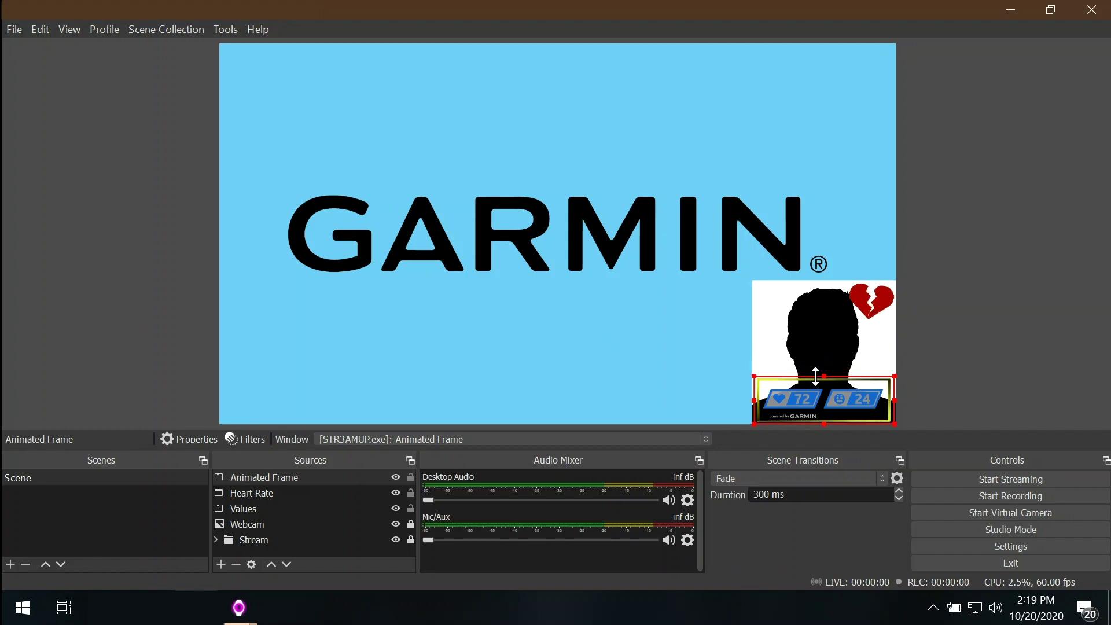